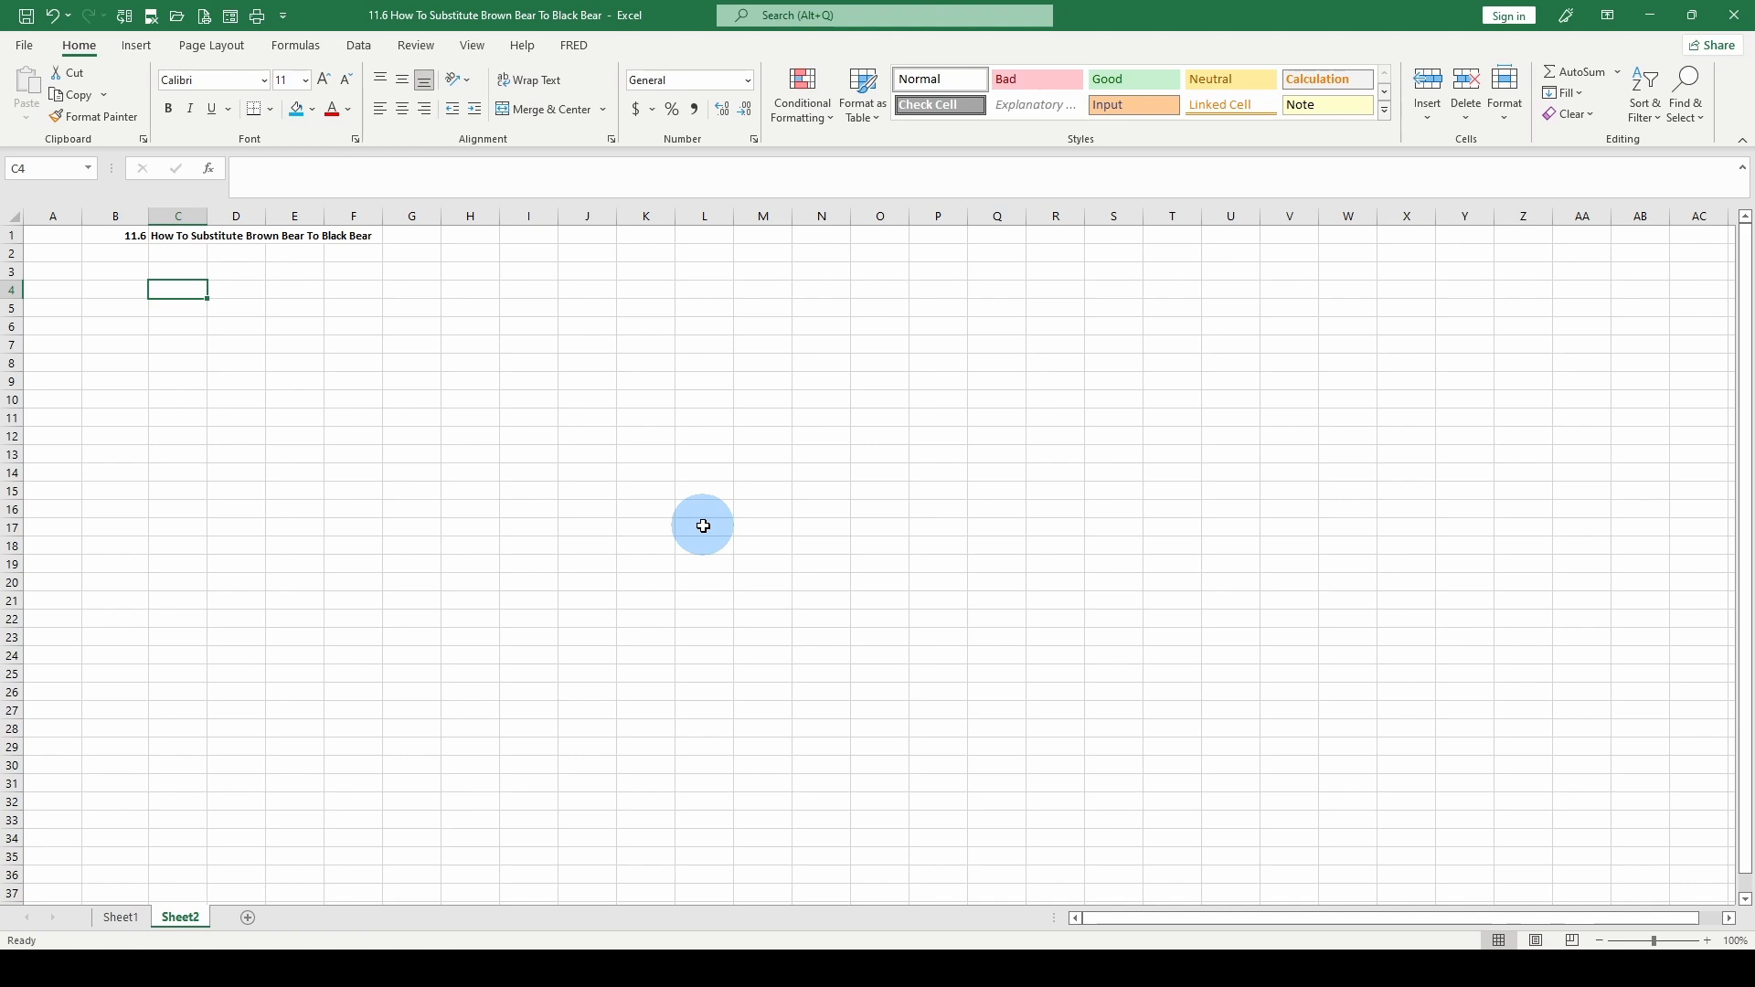
Enter "brown bear" in cell C4 and auto-fit the width of column C to the text.
{"action": "type", "text": "br"}
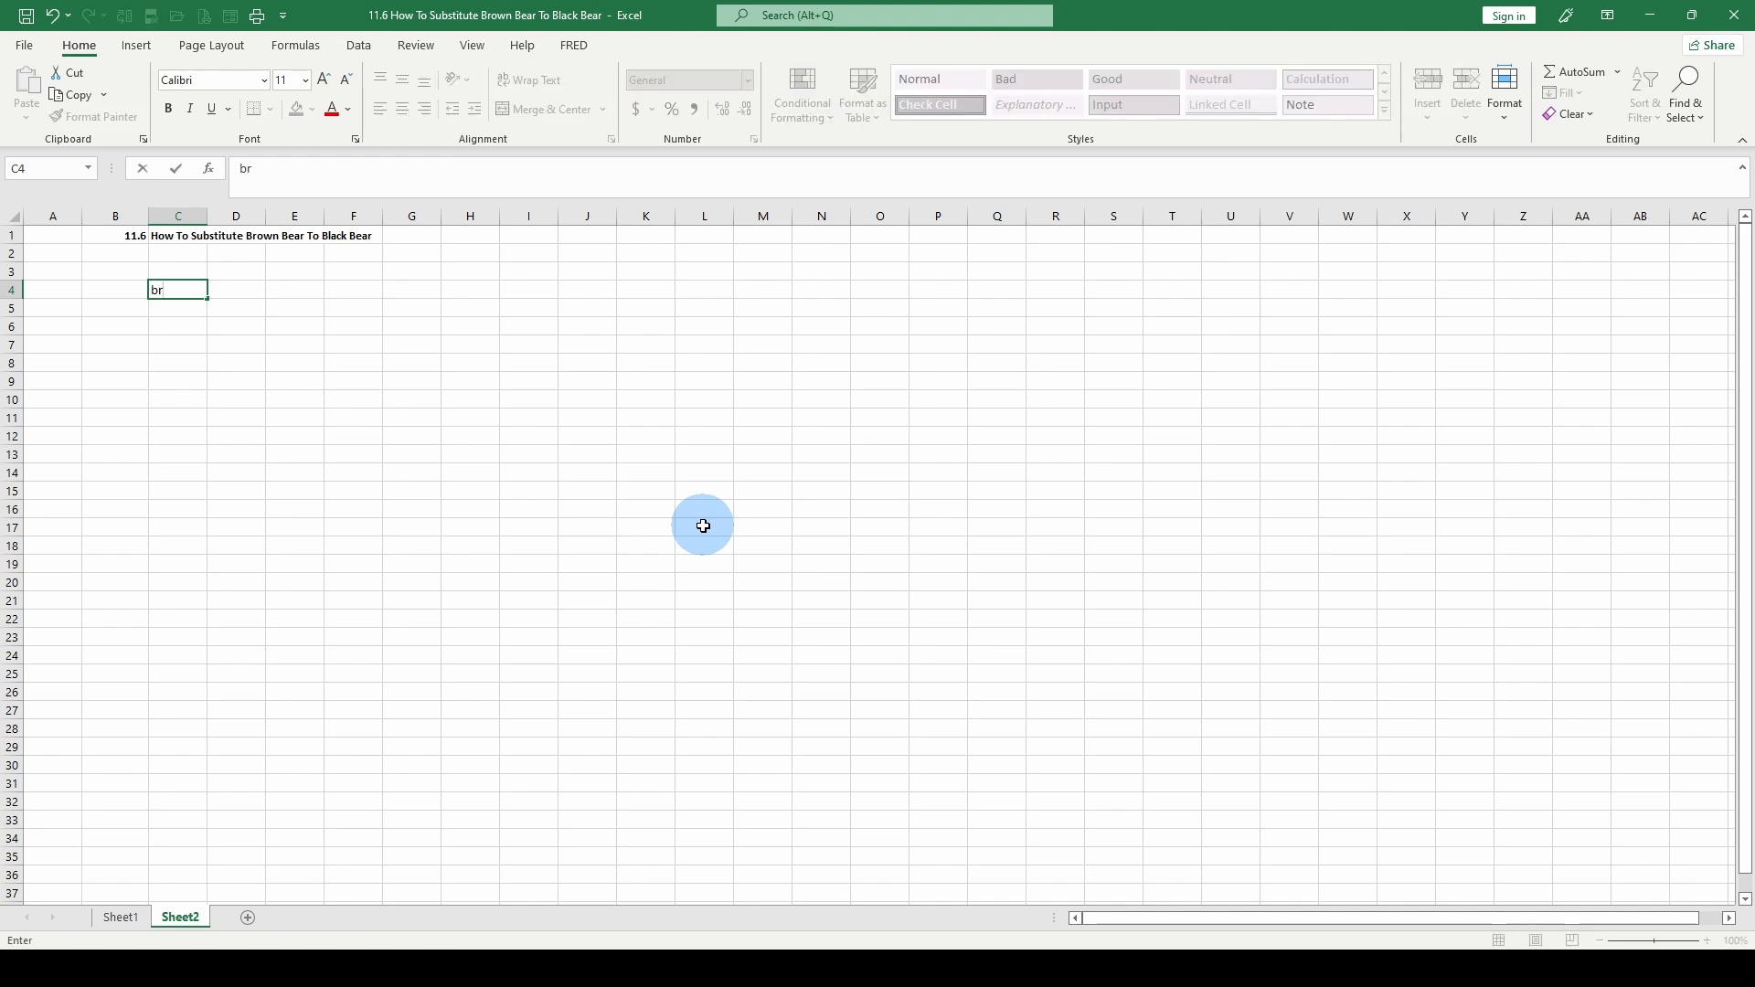
{"action": "type", "text": "own bear"}
{"action": "key", "text": "Return"}
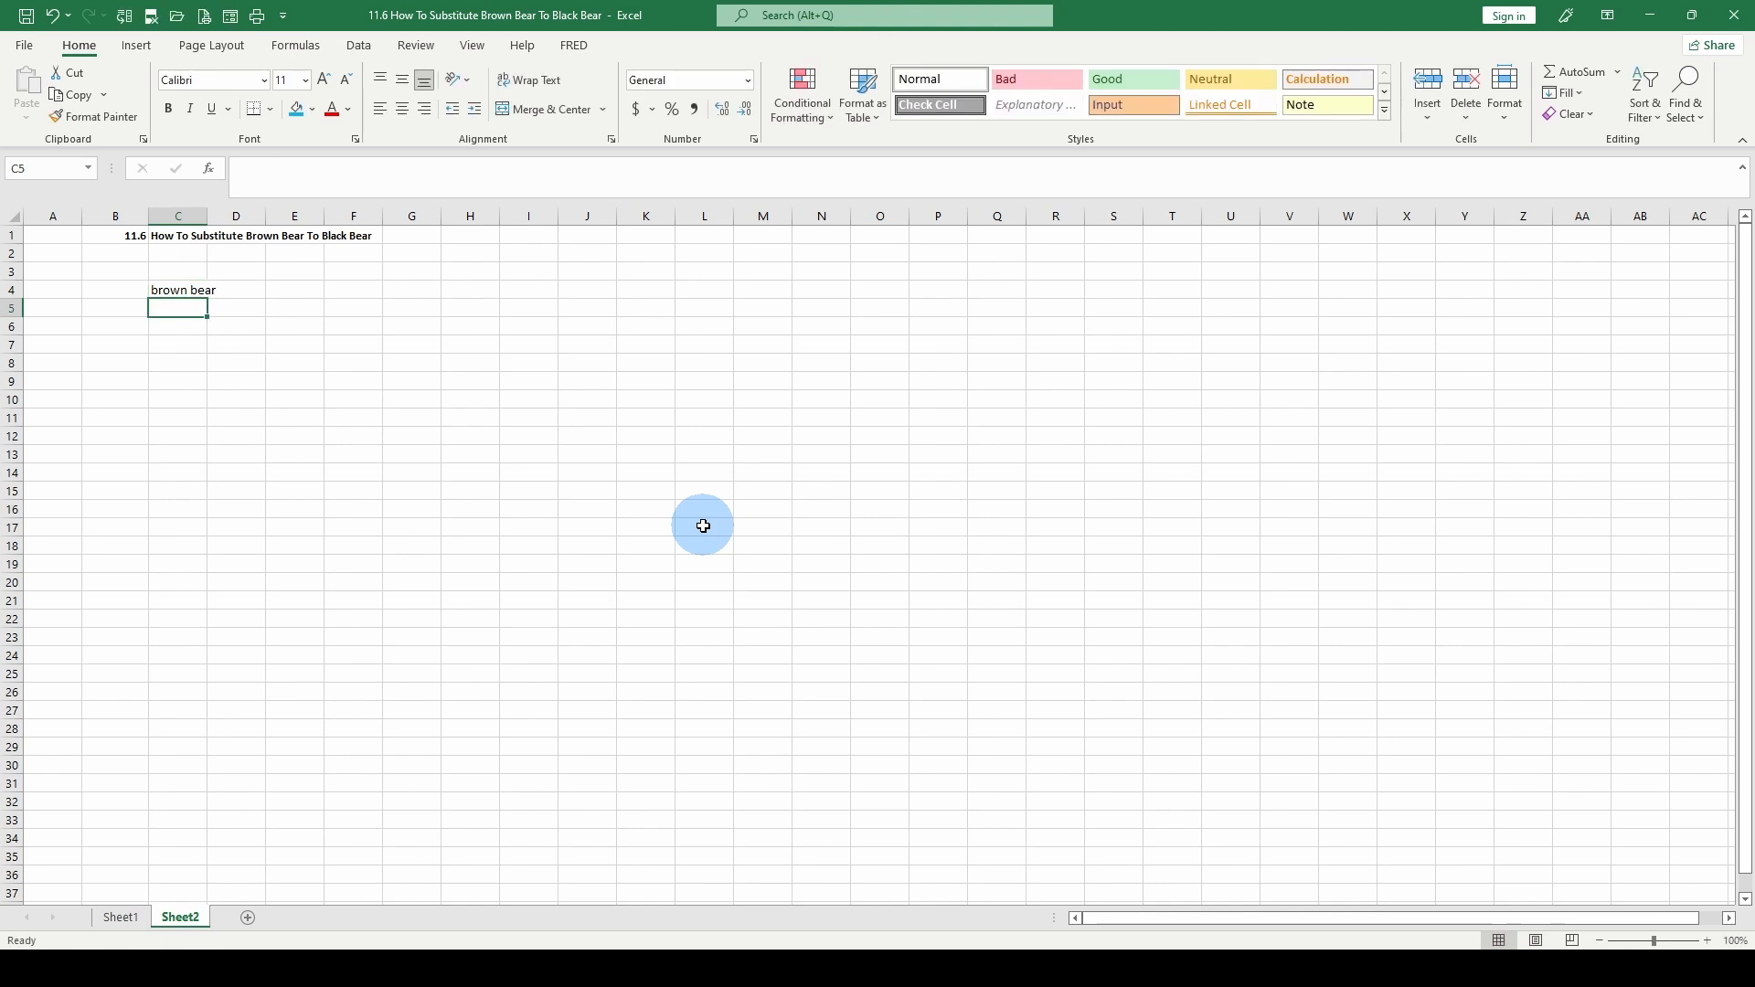
{"action": "key", "text": "Up"}
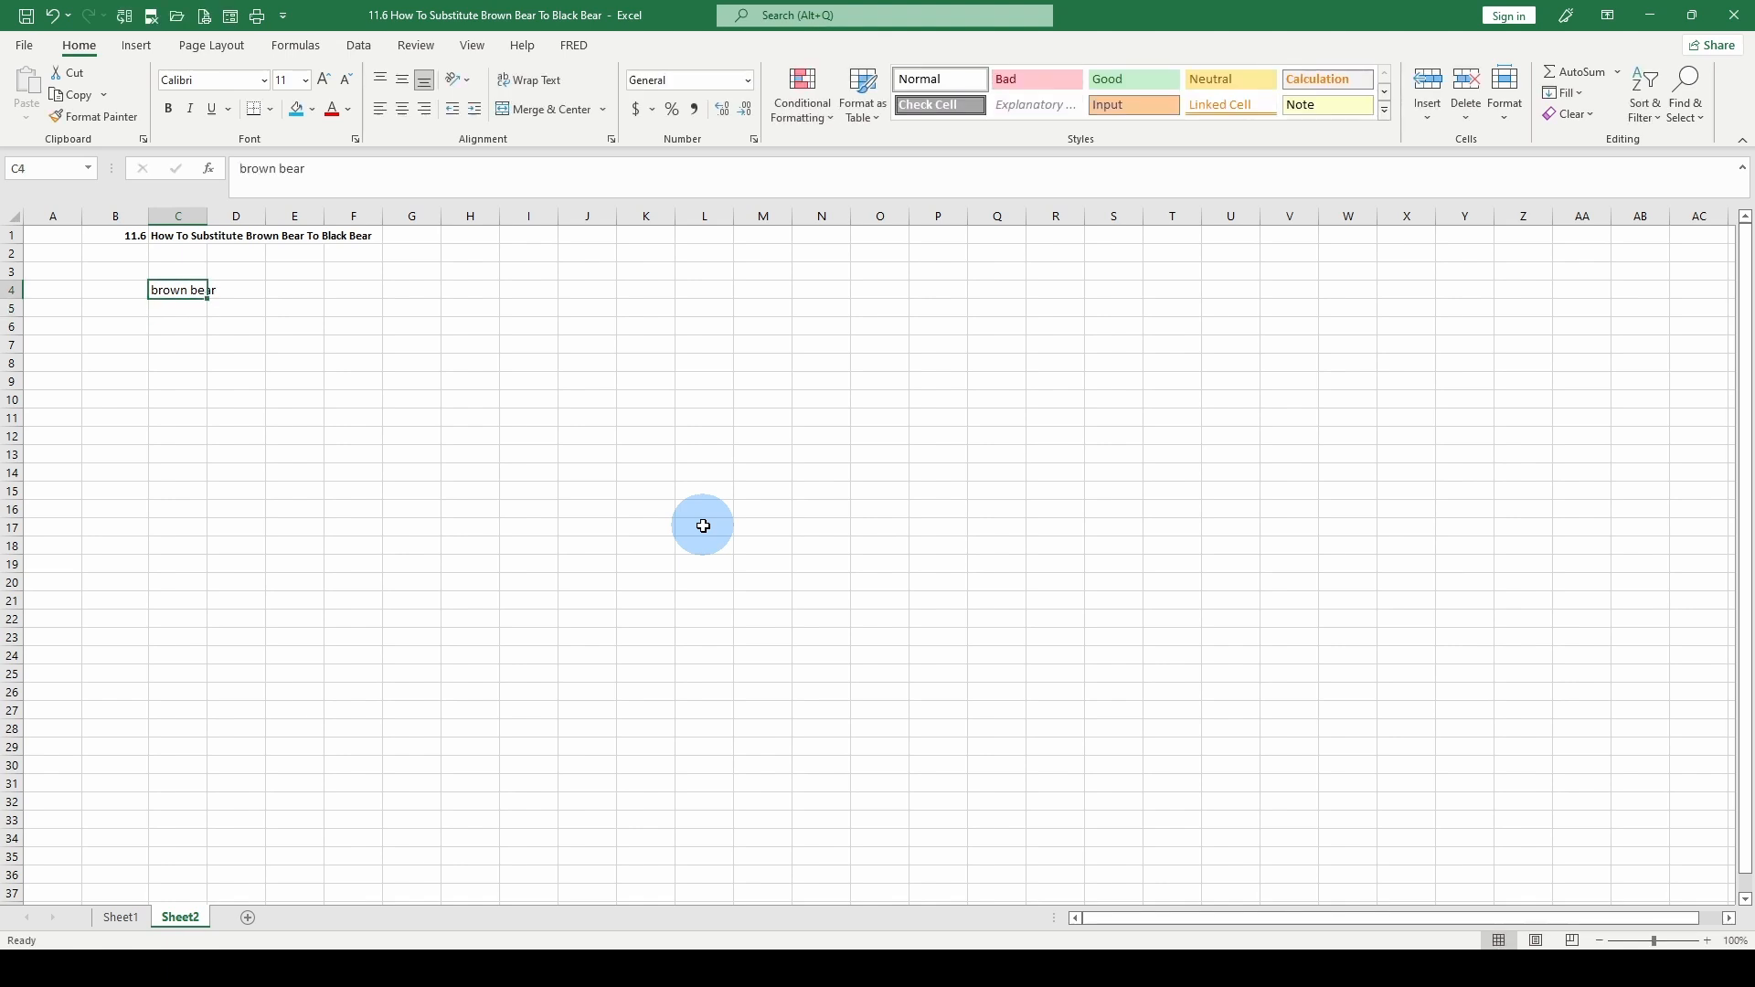
{"action": "double_click", "coordinate": [209, 216]}
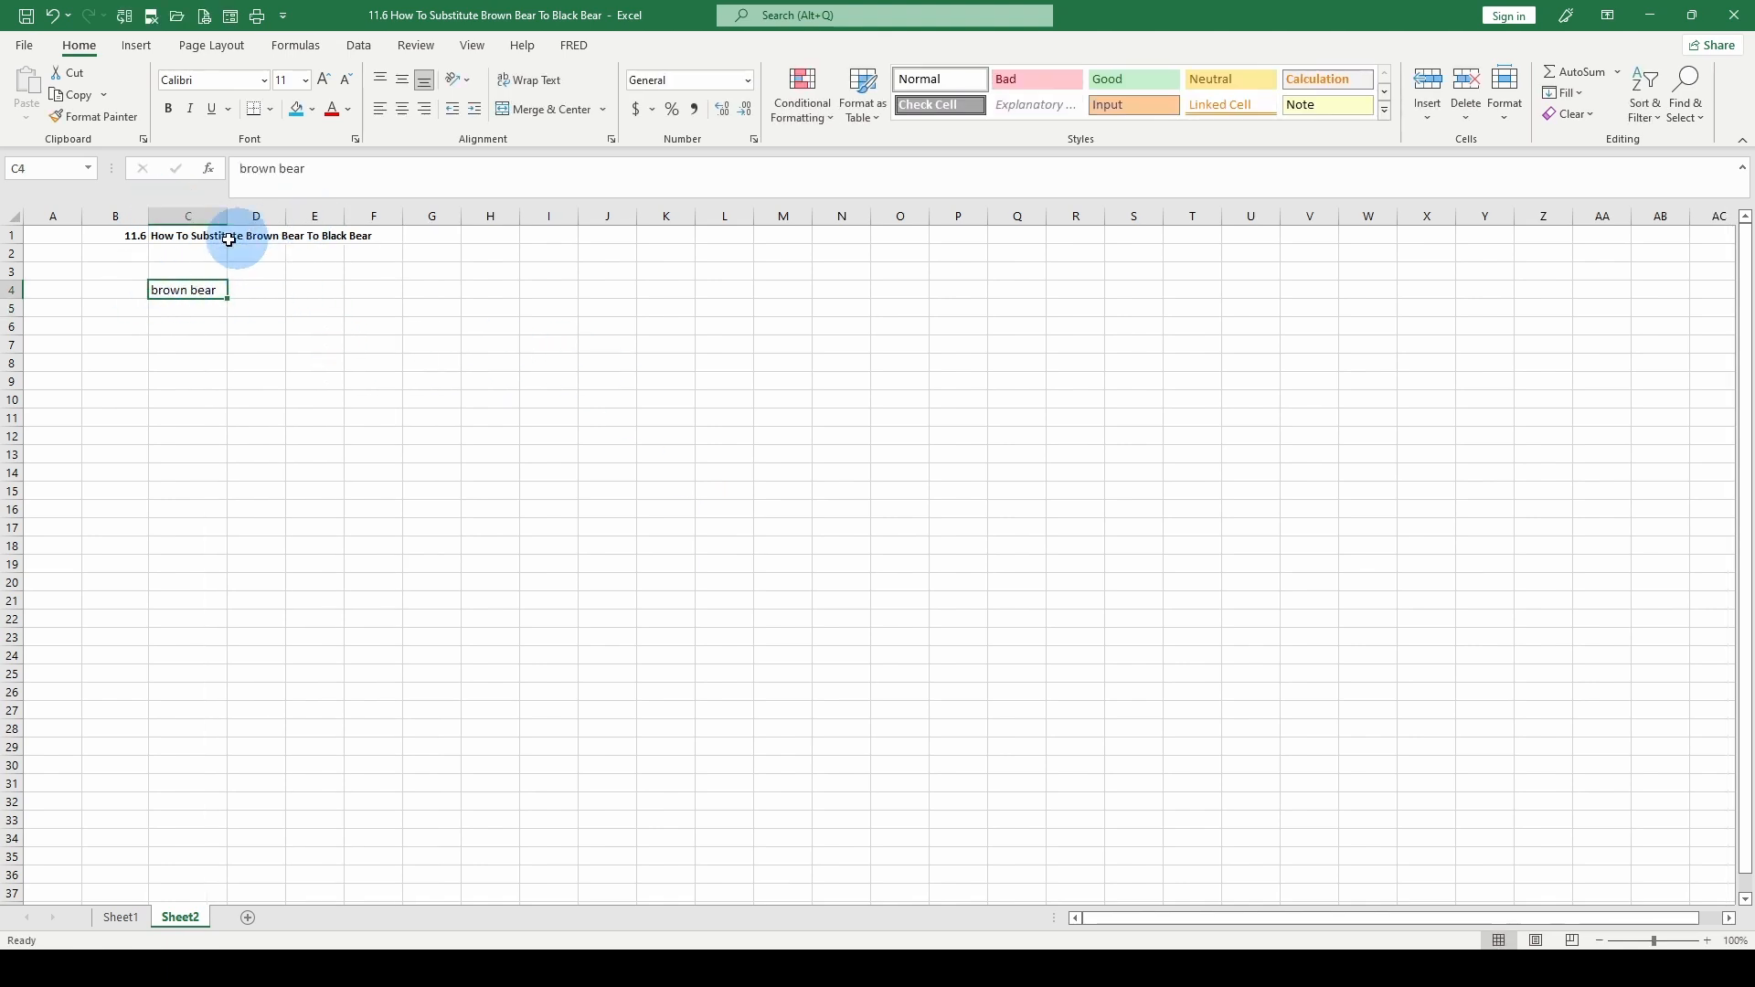
Use Find and Replace to change each "b" to "B" in cell C4.
{"action": "left_click", "coordinate": [279, 170]}
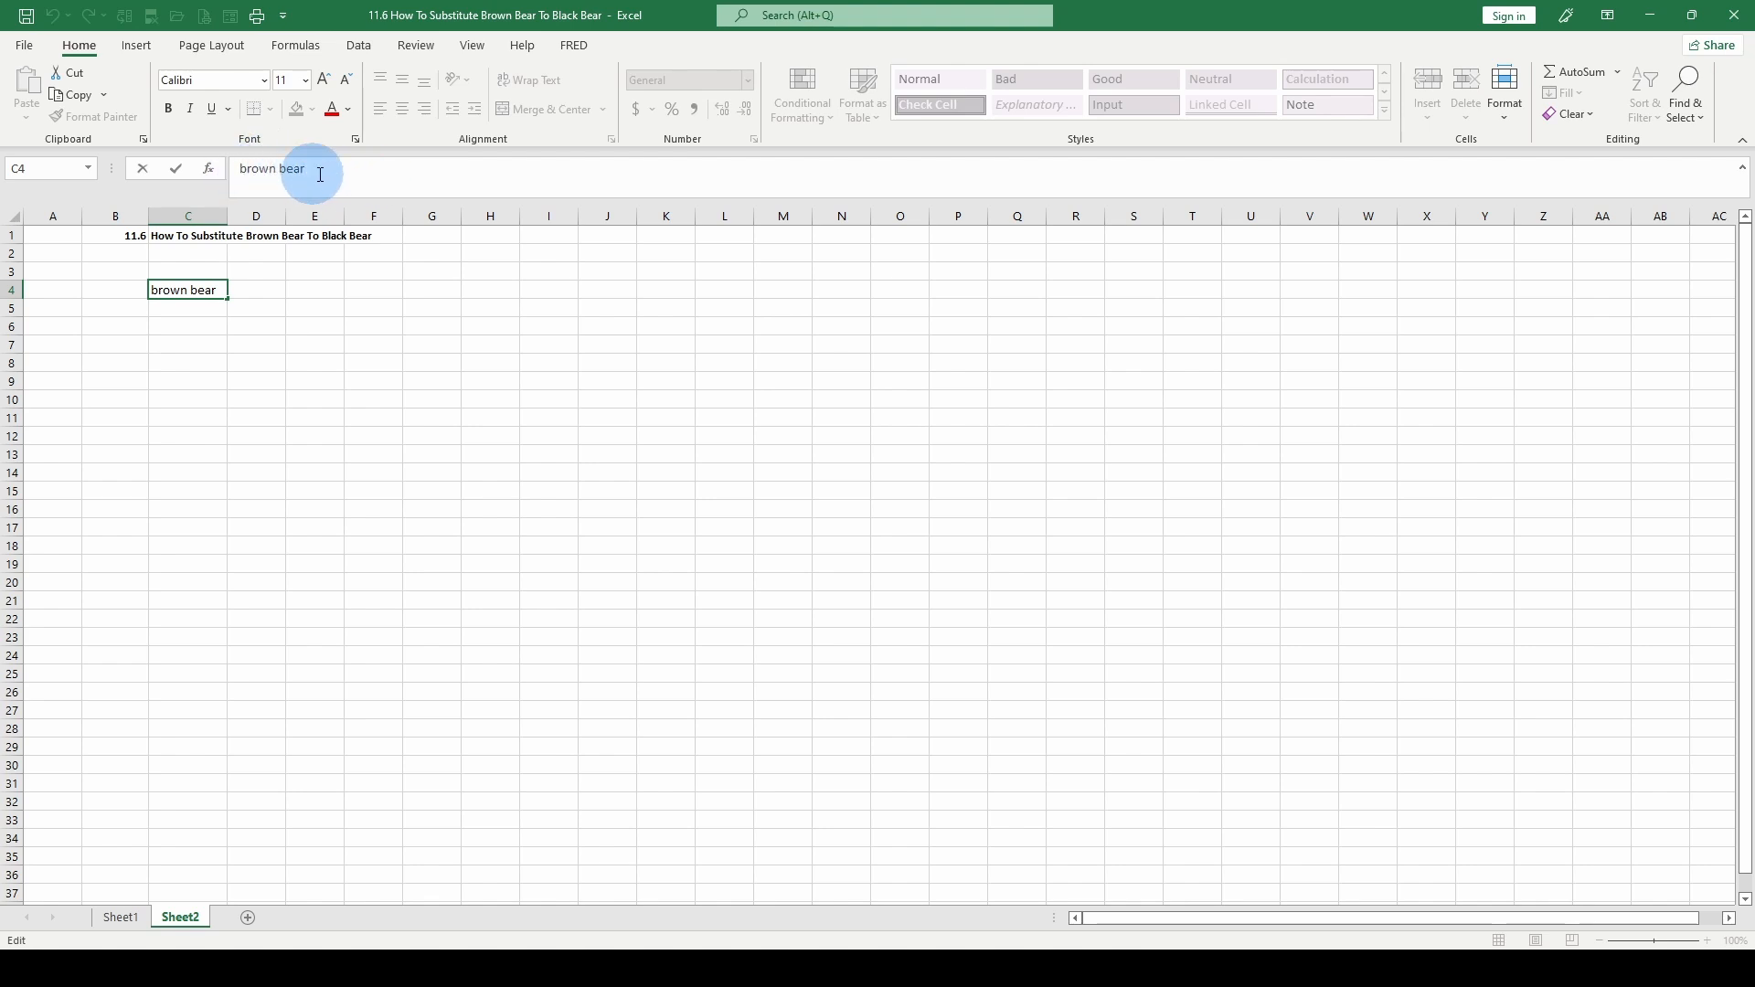
{"action": "left_click", "coordinate": [1685, 101]}
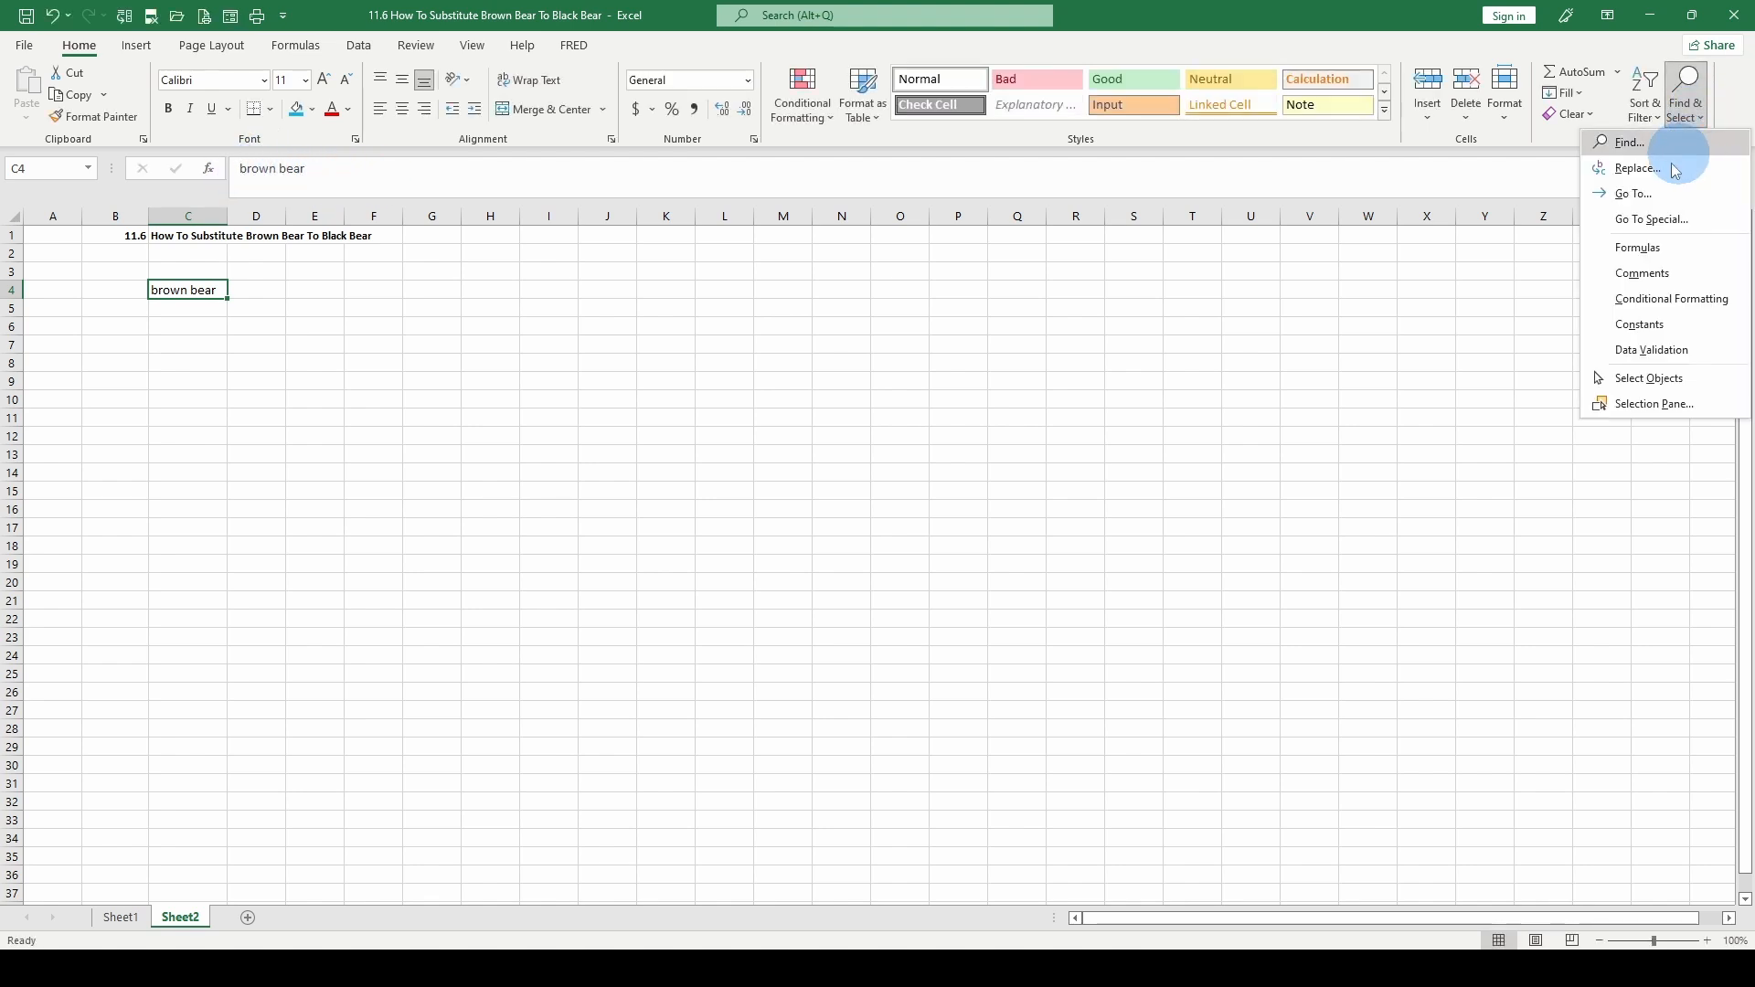
{"action": "left_click", "coordinate": [1674, 169]}
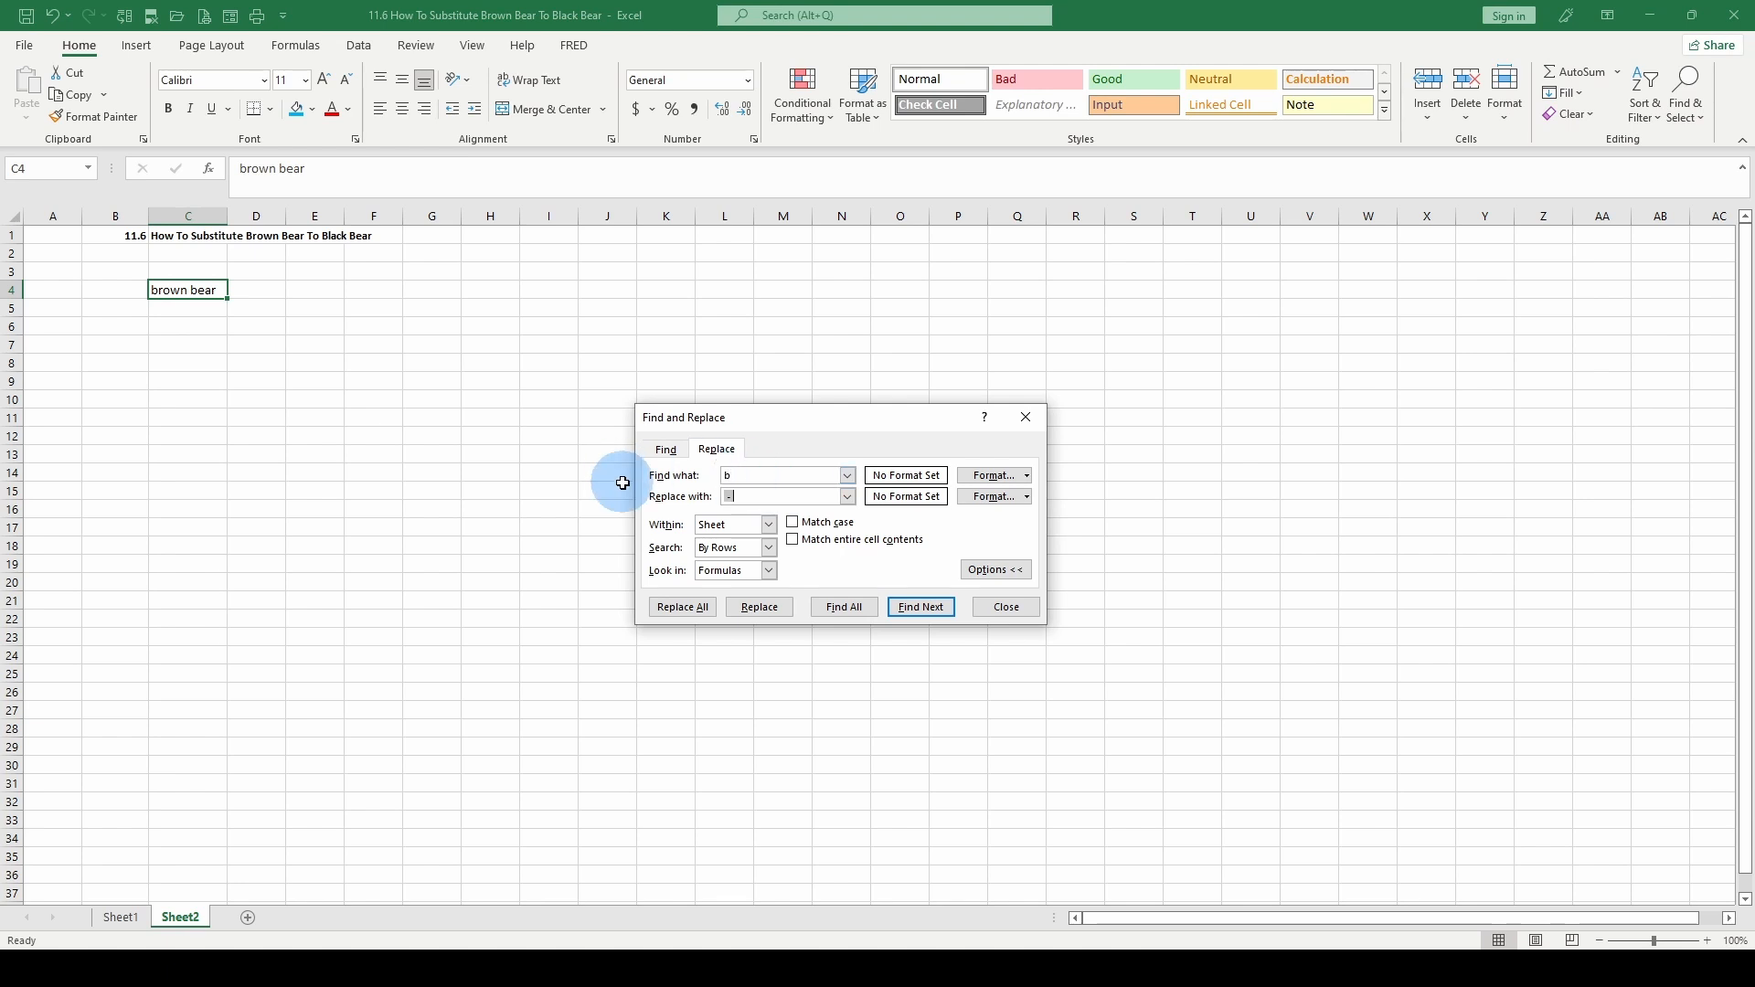
{"action": "left_click", "coordinate": [759, 606]}
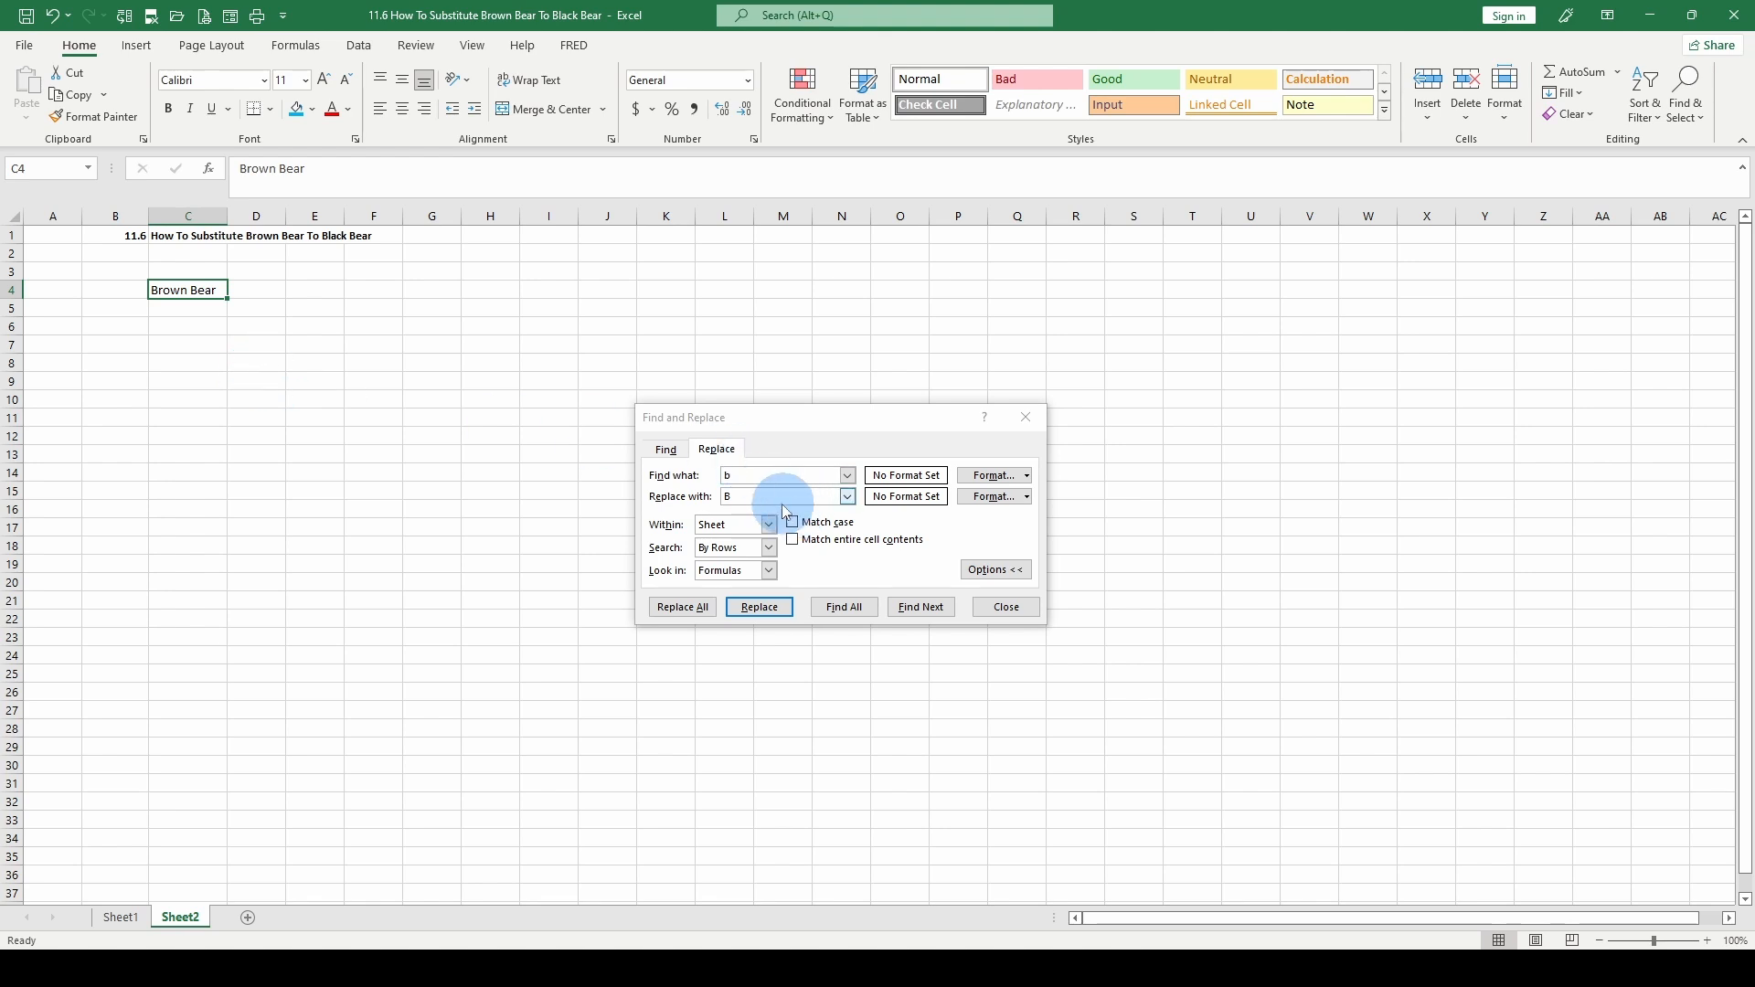
Replace "Brown" with "Black" in cell C4 using Find and Replace.
{"action": "left_click", "coordinate": [737, 475]}
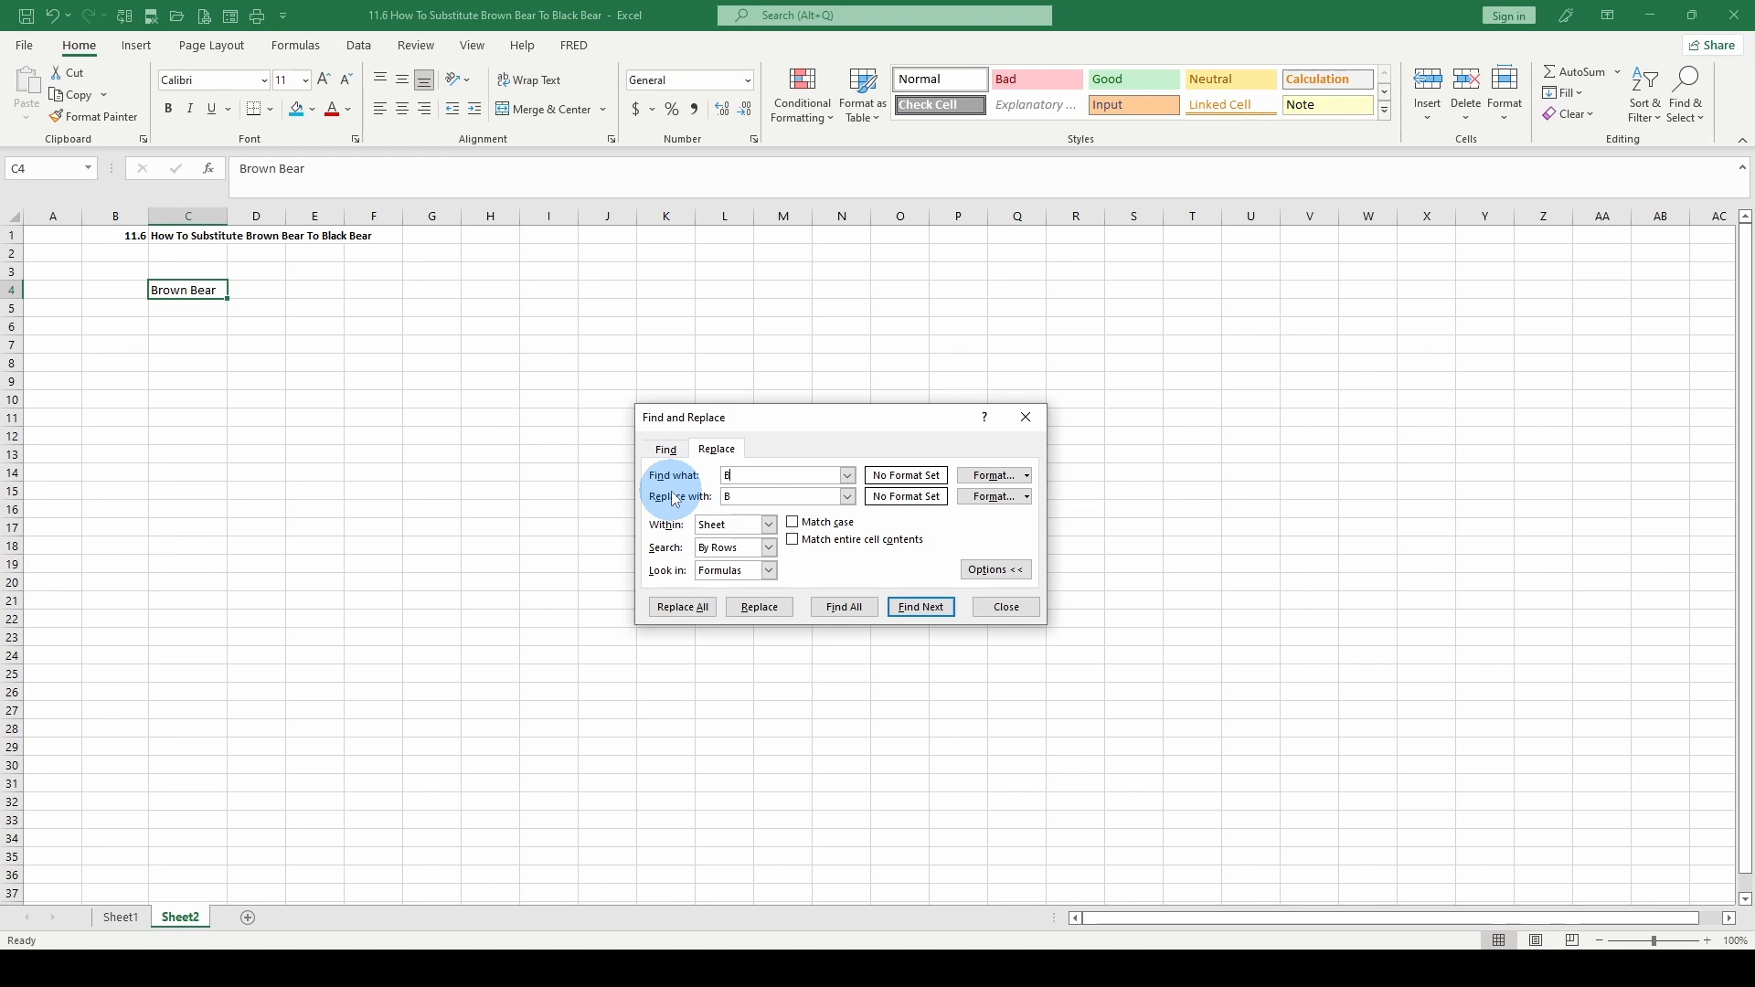
{"action": "type", "text": "Black"}
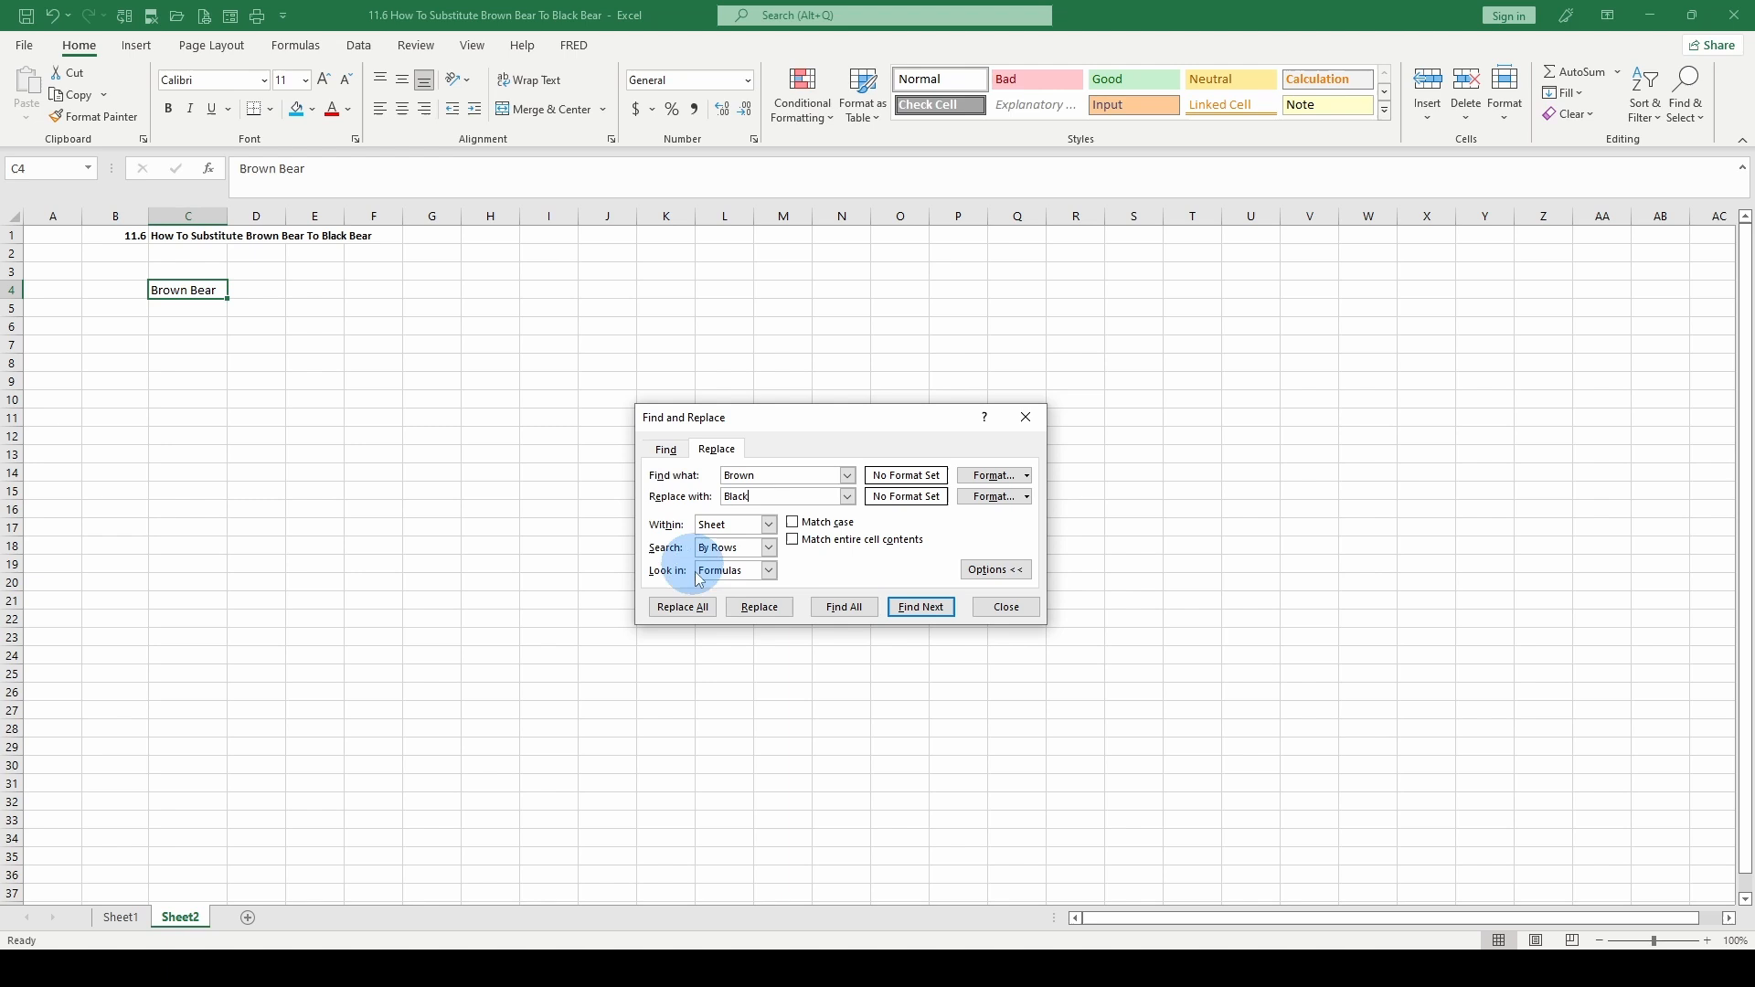
{"action": "left_click", "coordinate": [760, 607]}
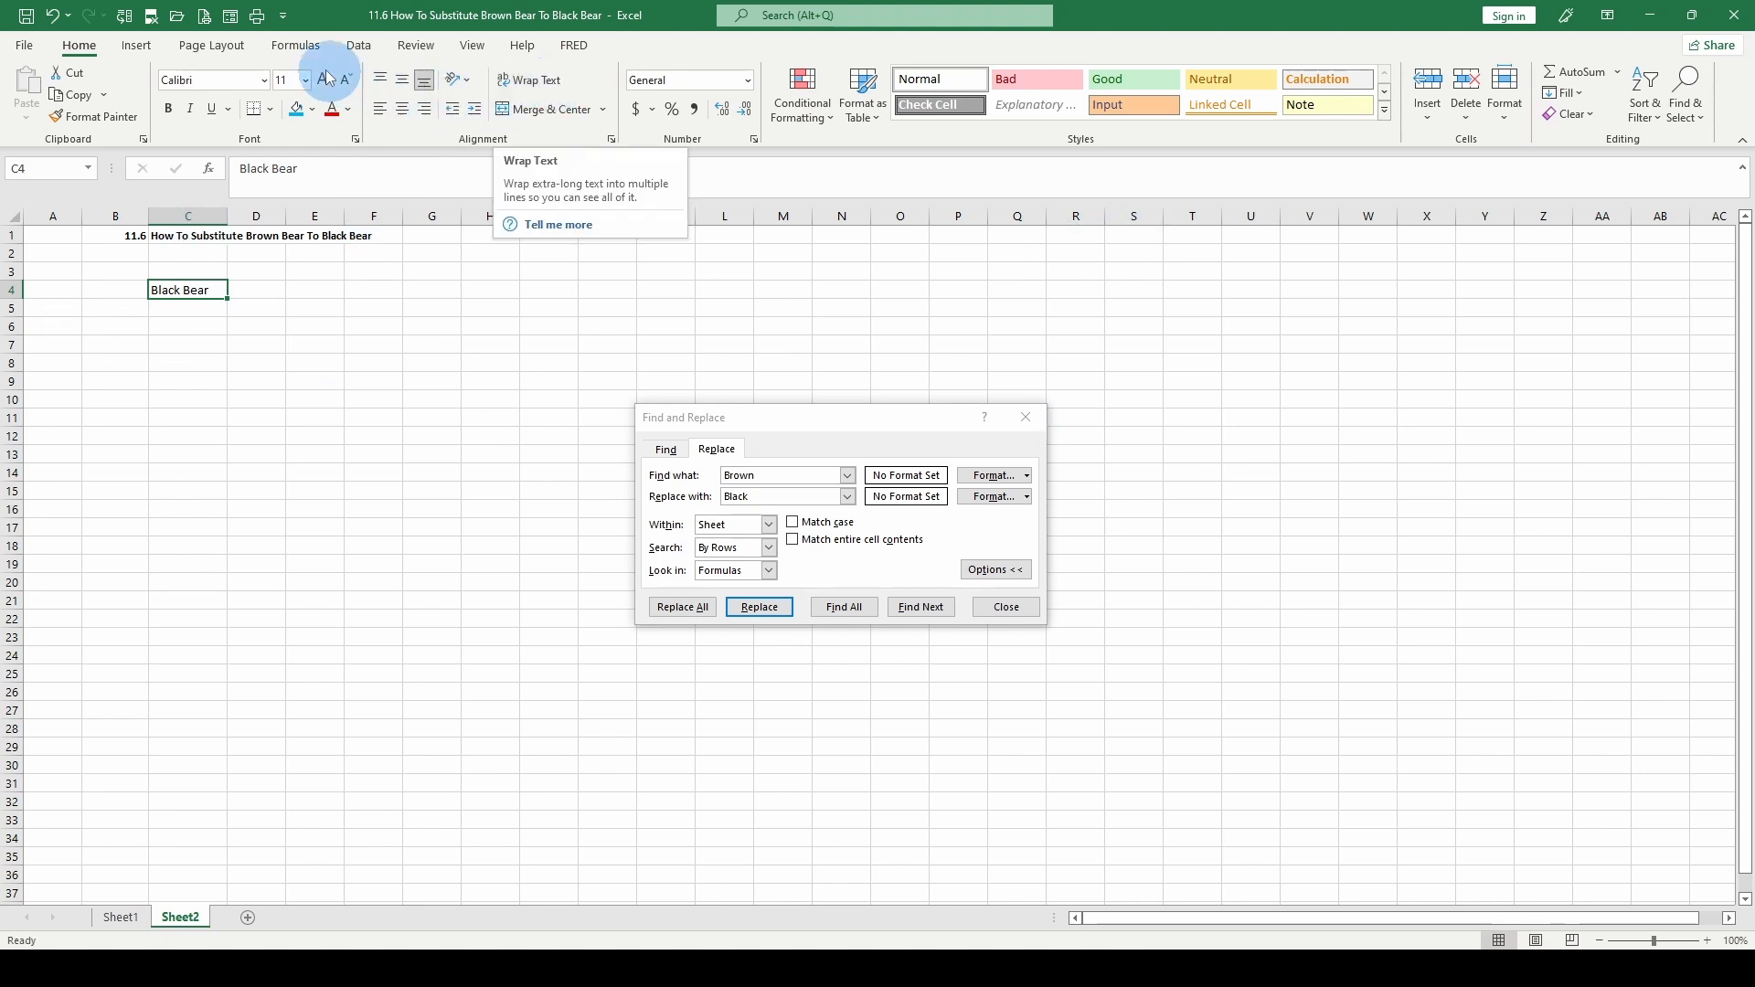
{"action": "left_click", "coordinate": [295, 53]}
{"action": "left_click", "coordinate": [272, 87]}
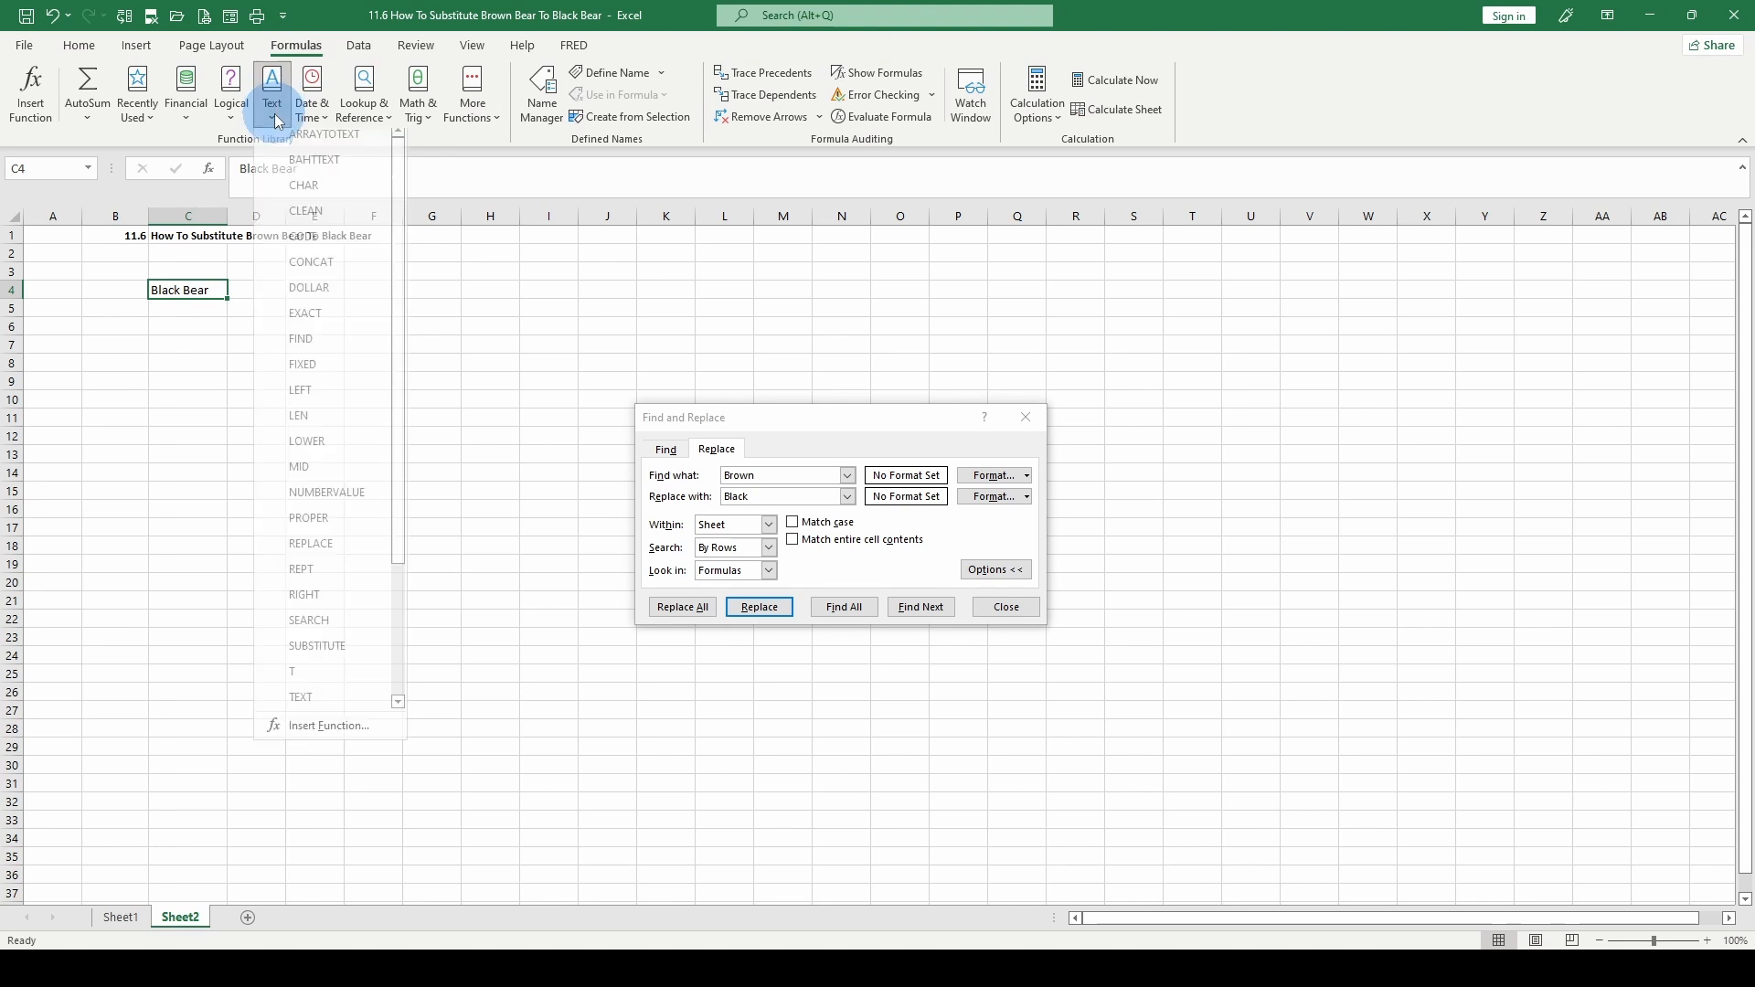
{"action": "scroll", "coordinate": [315, 439], "scroll_direction": "down", "scroll_amount": 3}
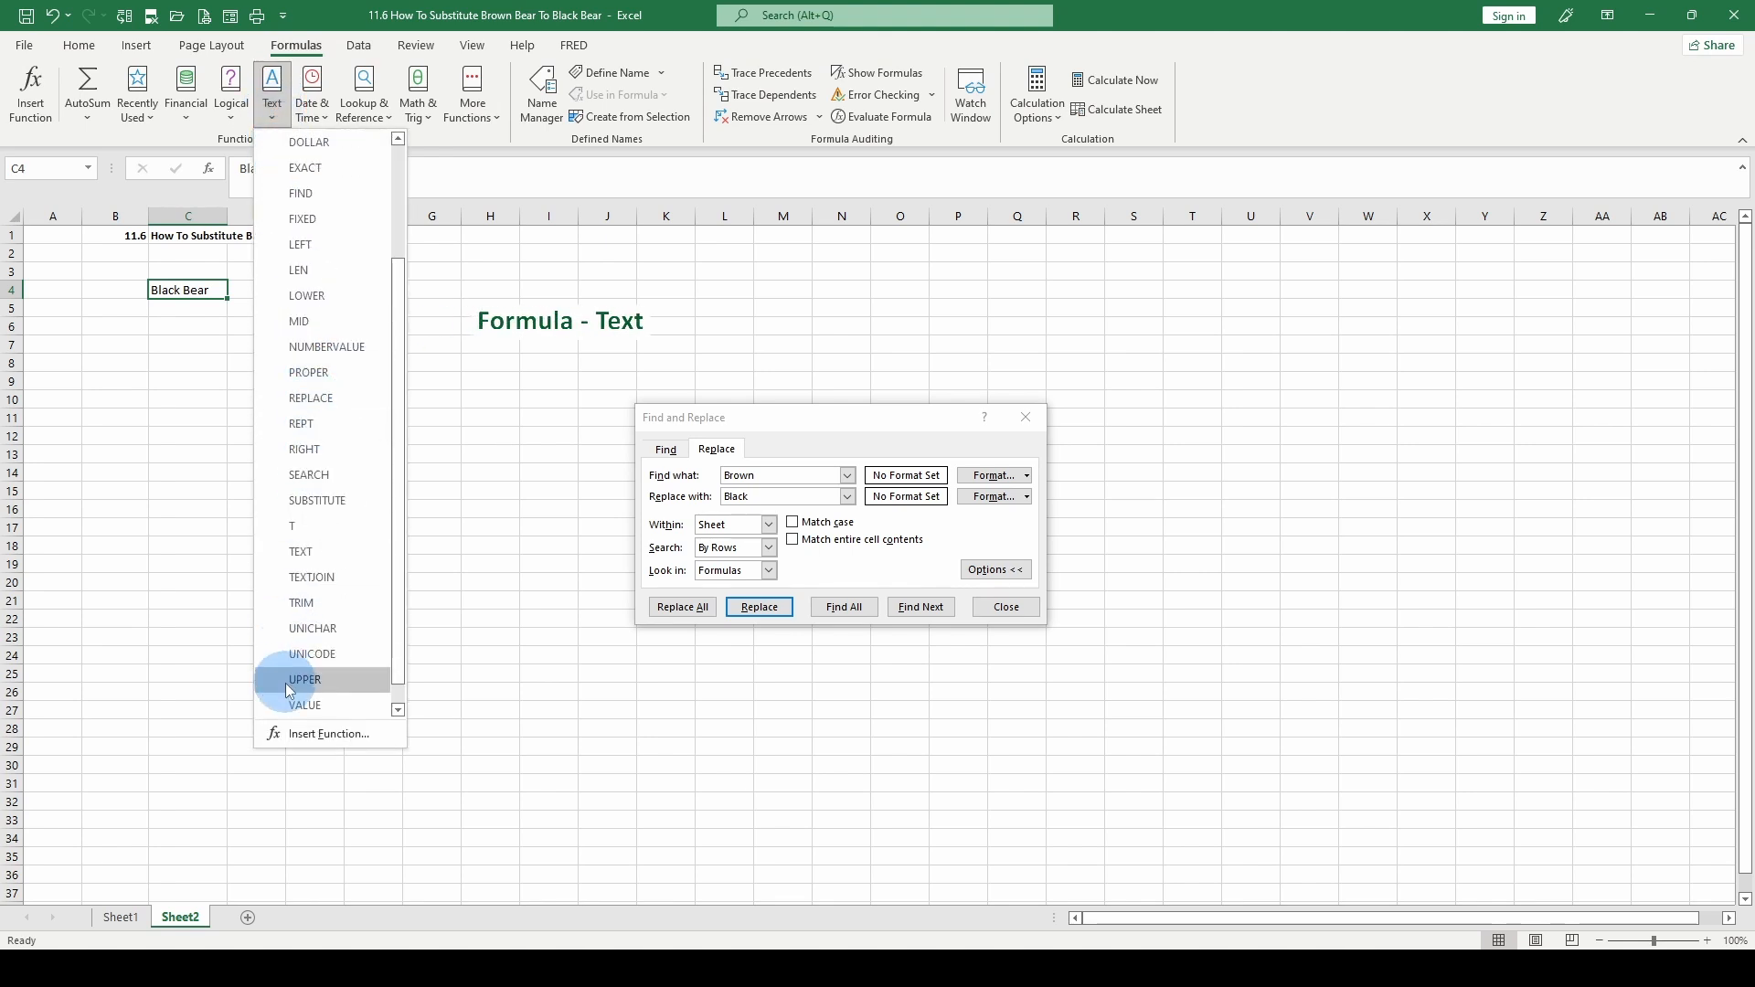
{"action": "scroll", "coordinate": [347, 311], "scroll_direction": "up", "scroll_amount": 3}
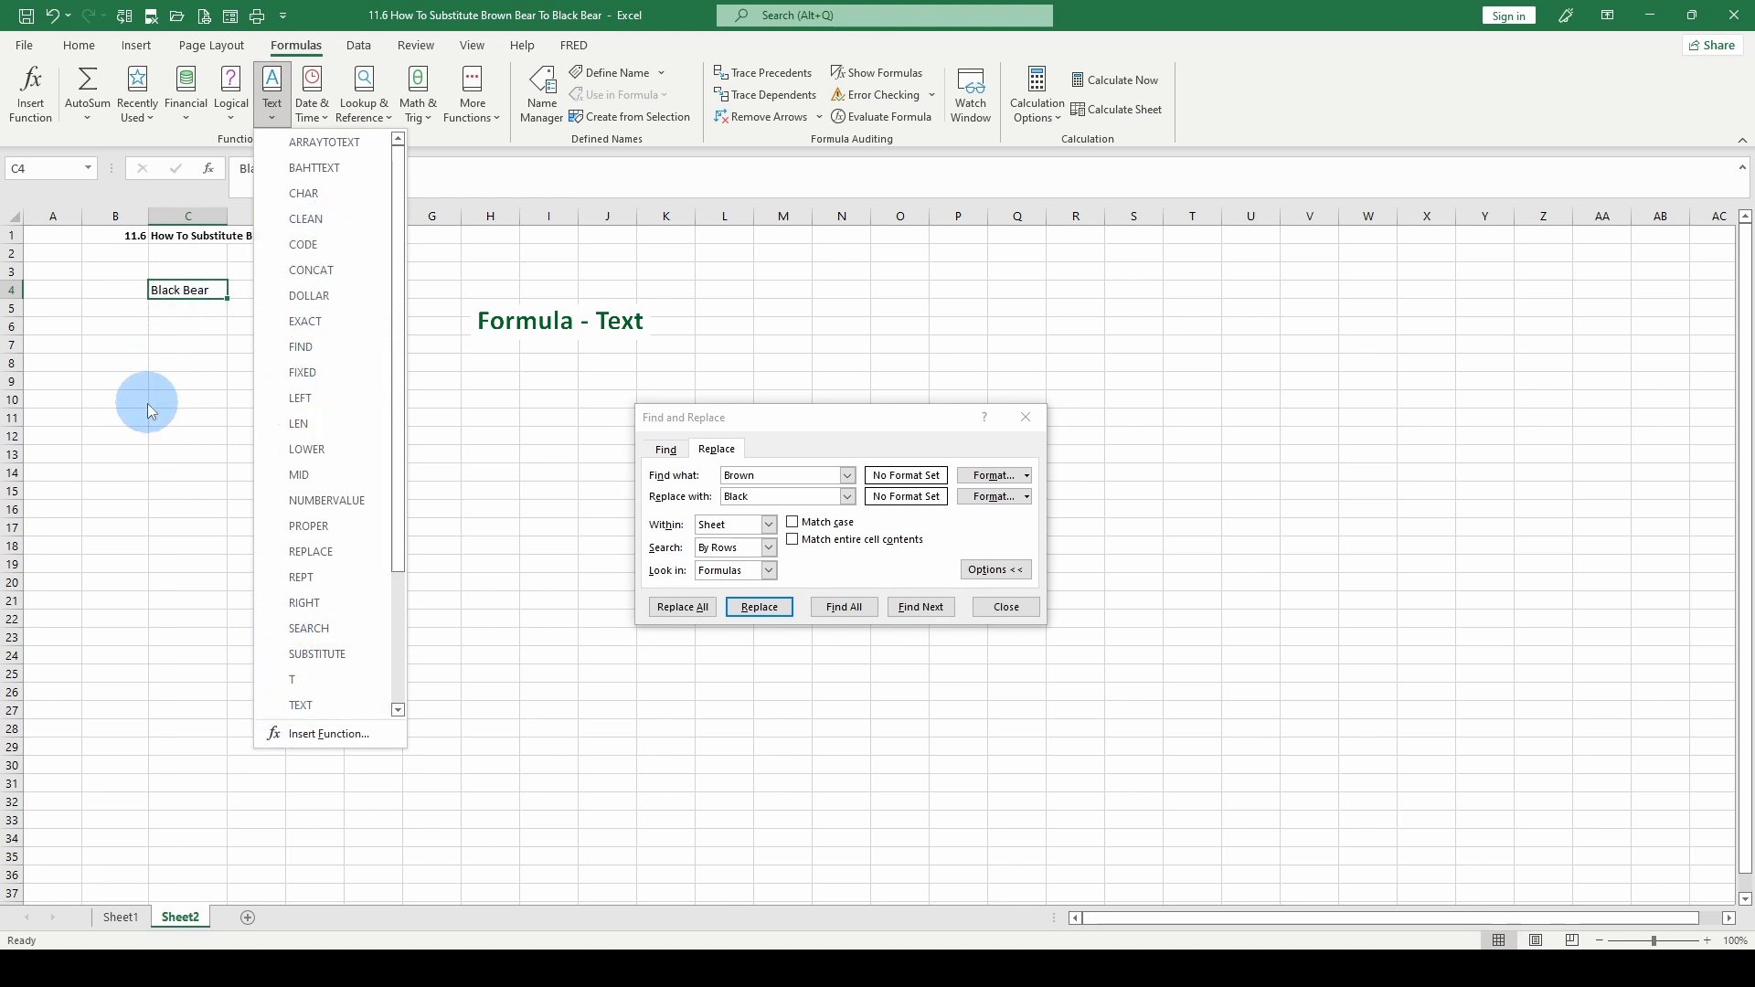
{"action": "left_click", "coordinate": [178, 289]}
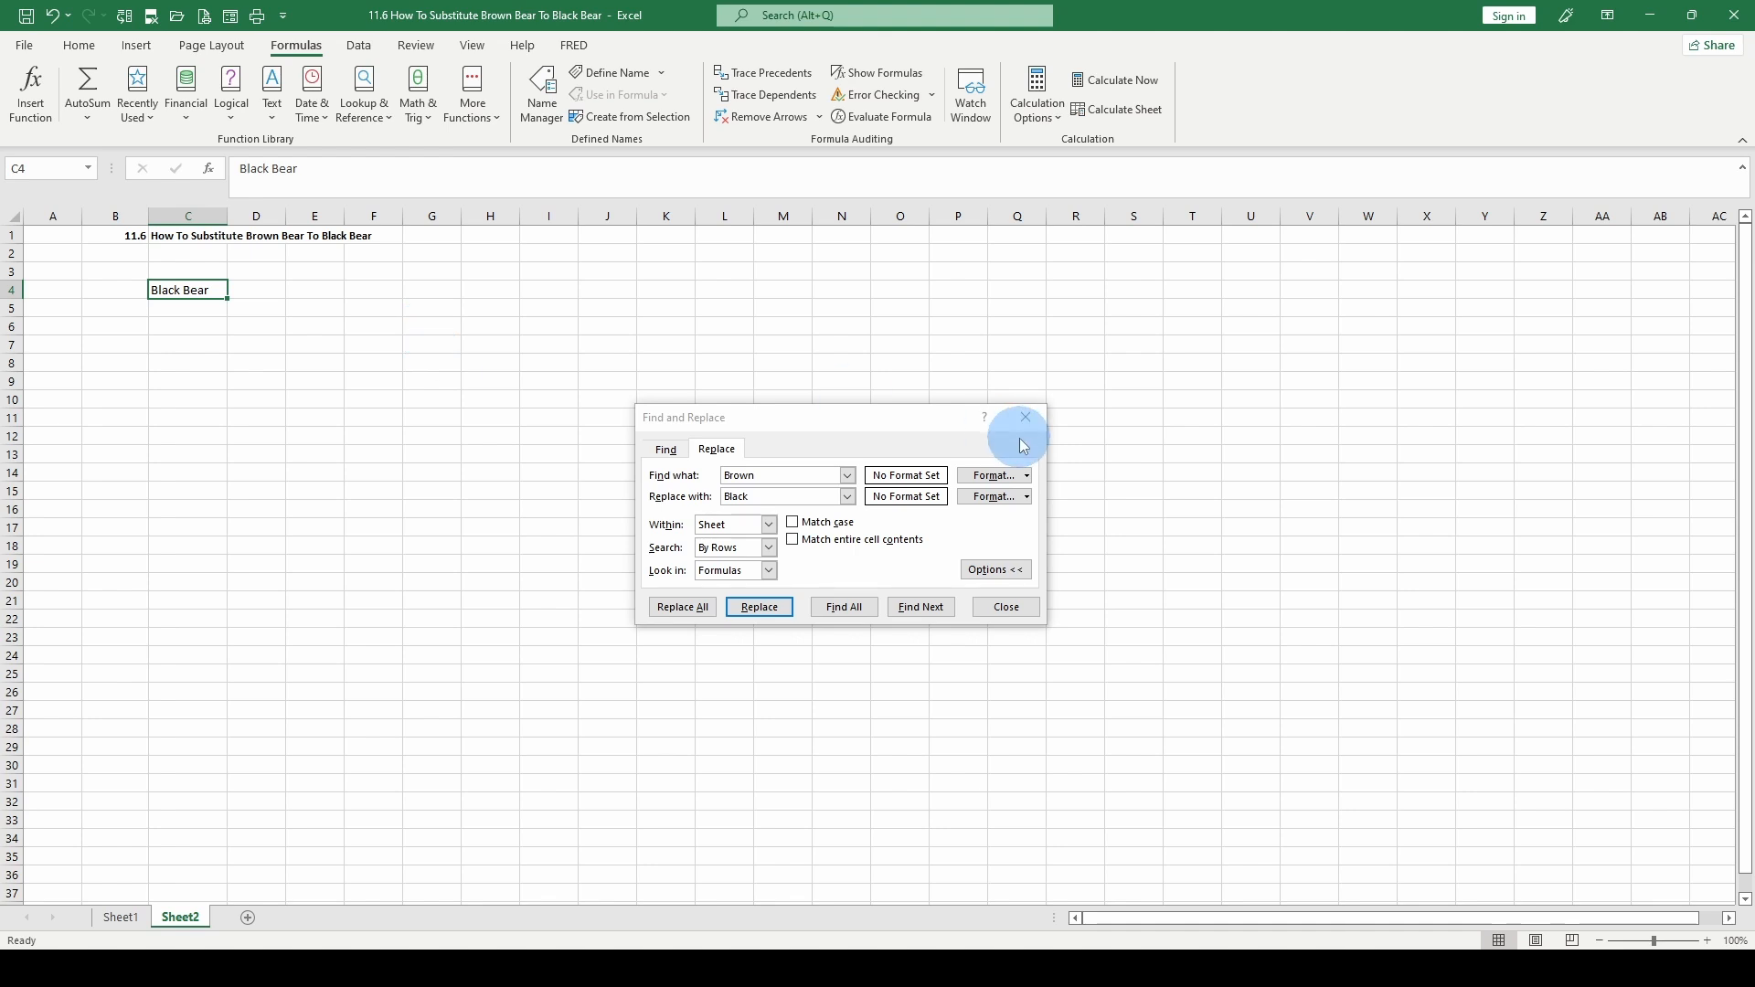
Close Find and Replace and widen column D slightly.
{"action": "left_click", "coordinate": [1007, 607]}
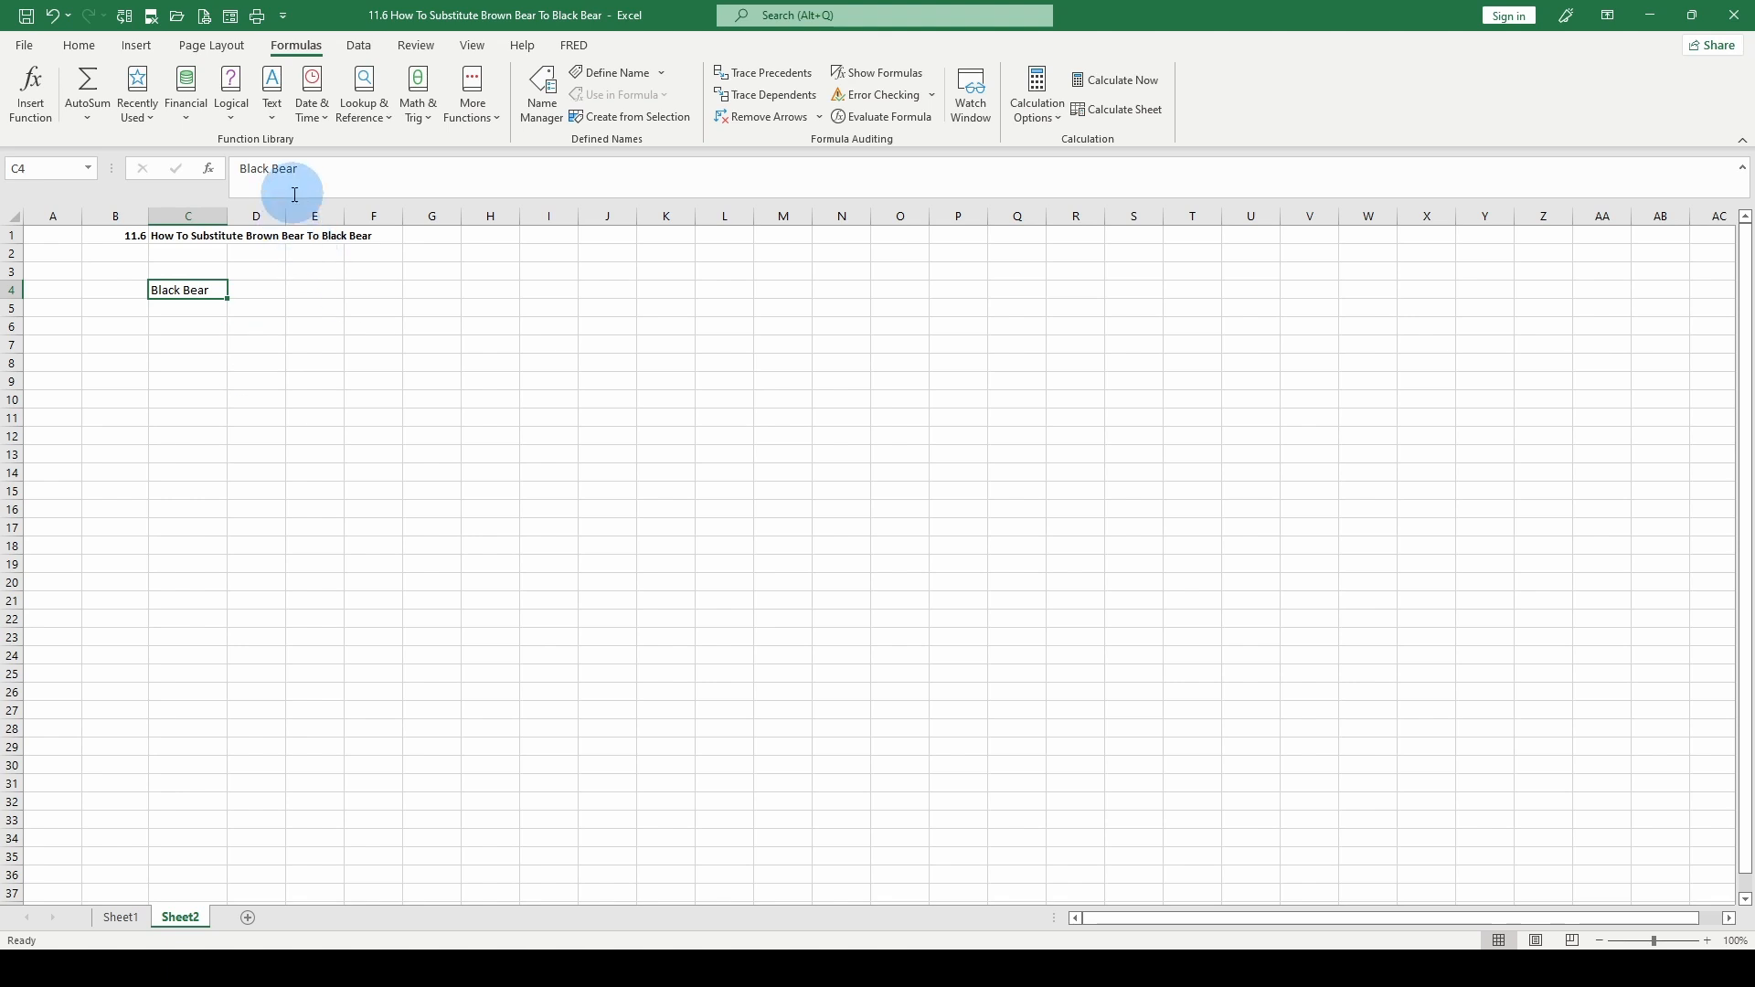
{"action": "left_click_drag", "start_coordinate": [285, 216], "coordinate": [307, 216]}
{"action": "left_click", "coordinate": [311, 289]}
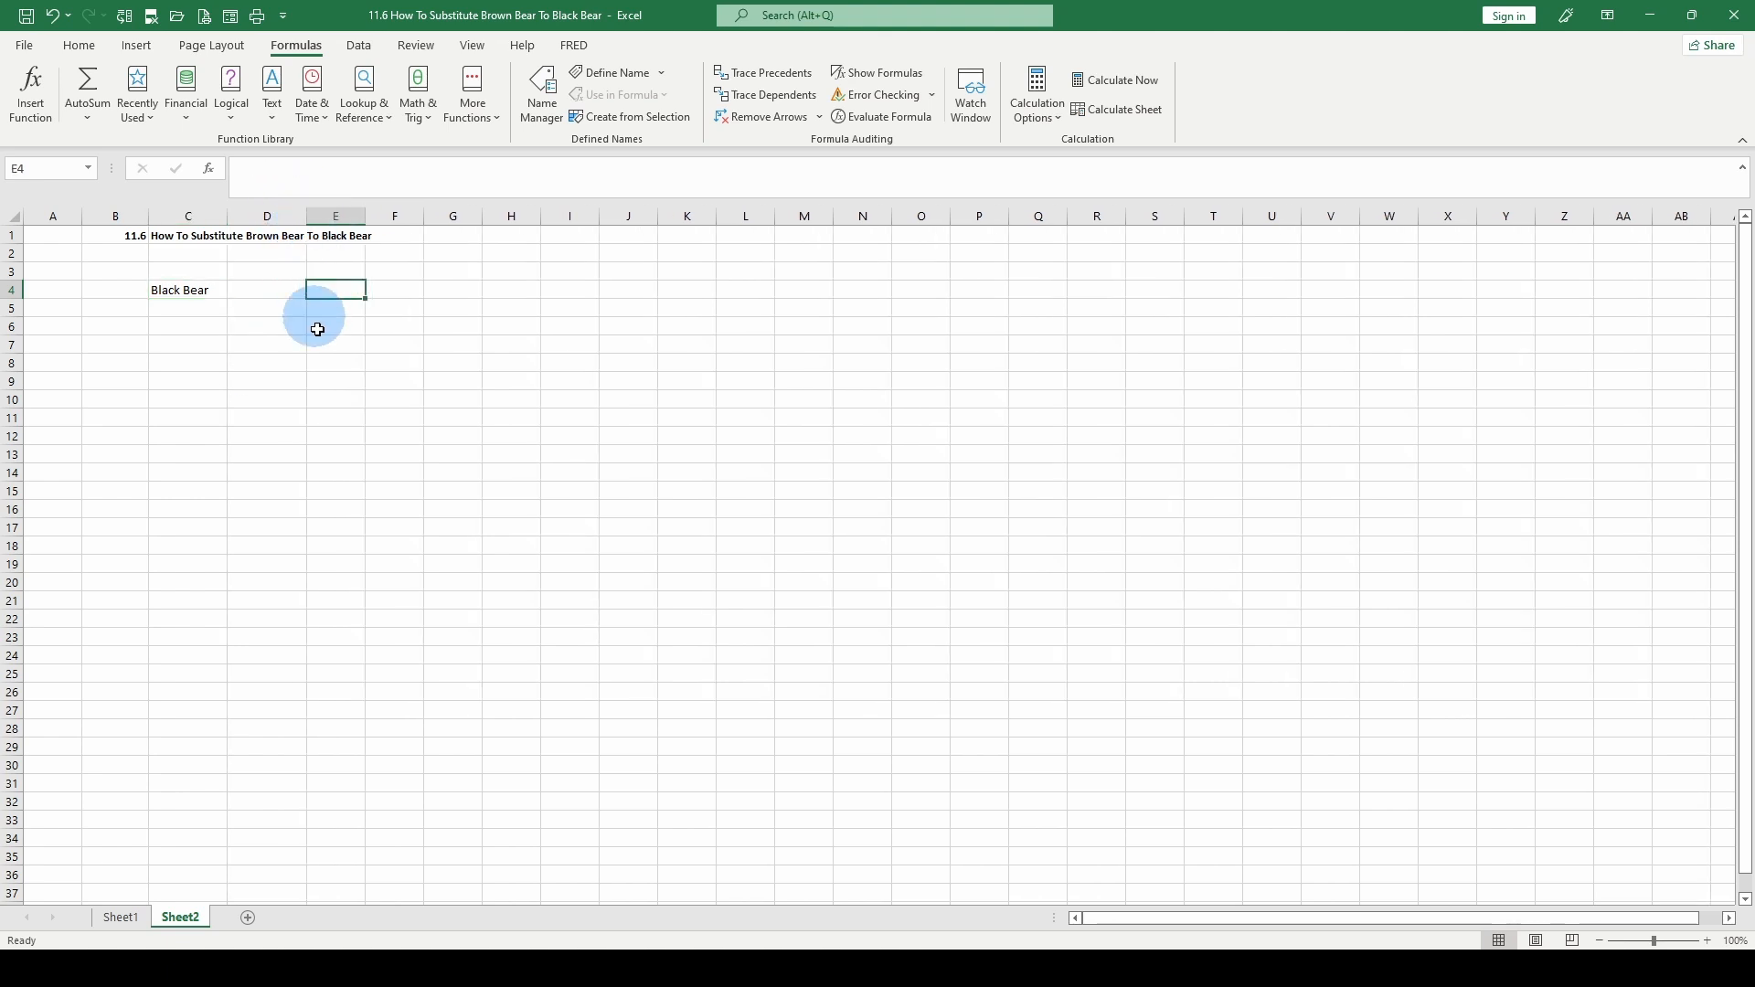
Insert a REPLACE function in cell D4 with old text "Black", start number 1, 5 characters and new text "Brown".
{"action": "left_click", "coordinate": [260, 286]}
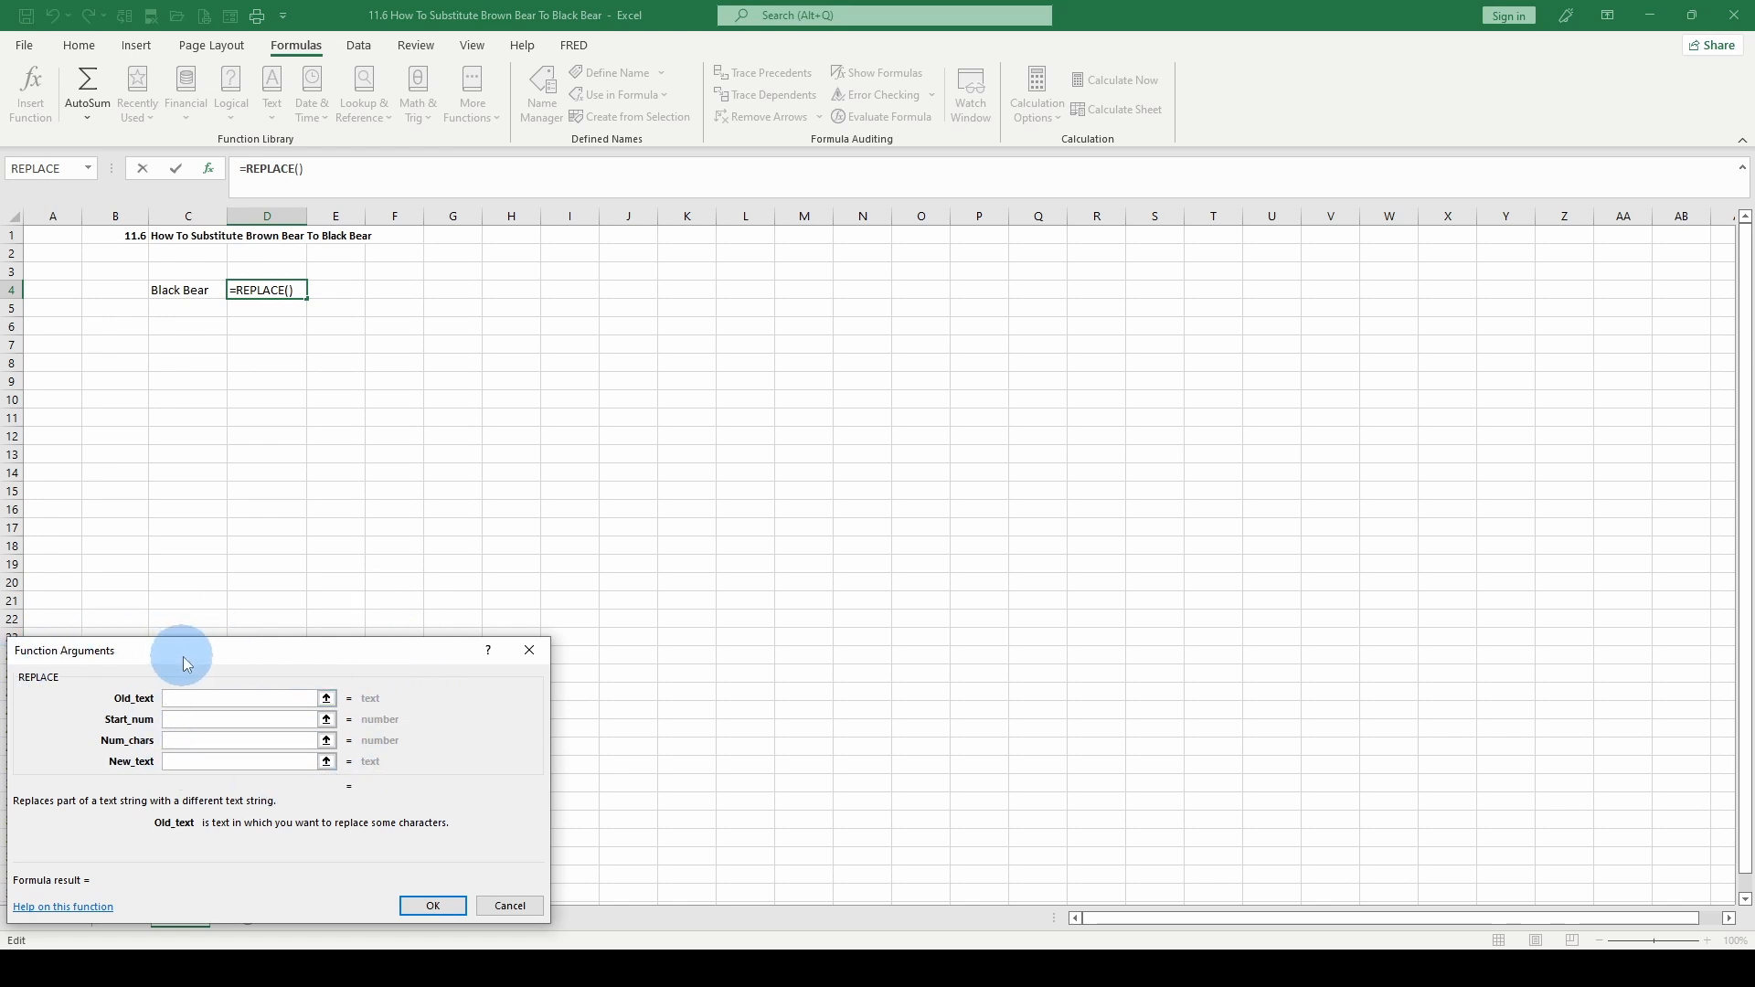
{"action": "left_click_drag", "start_coordinate": [184, 657], "coordinate": [345, 437]}
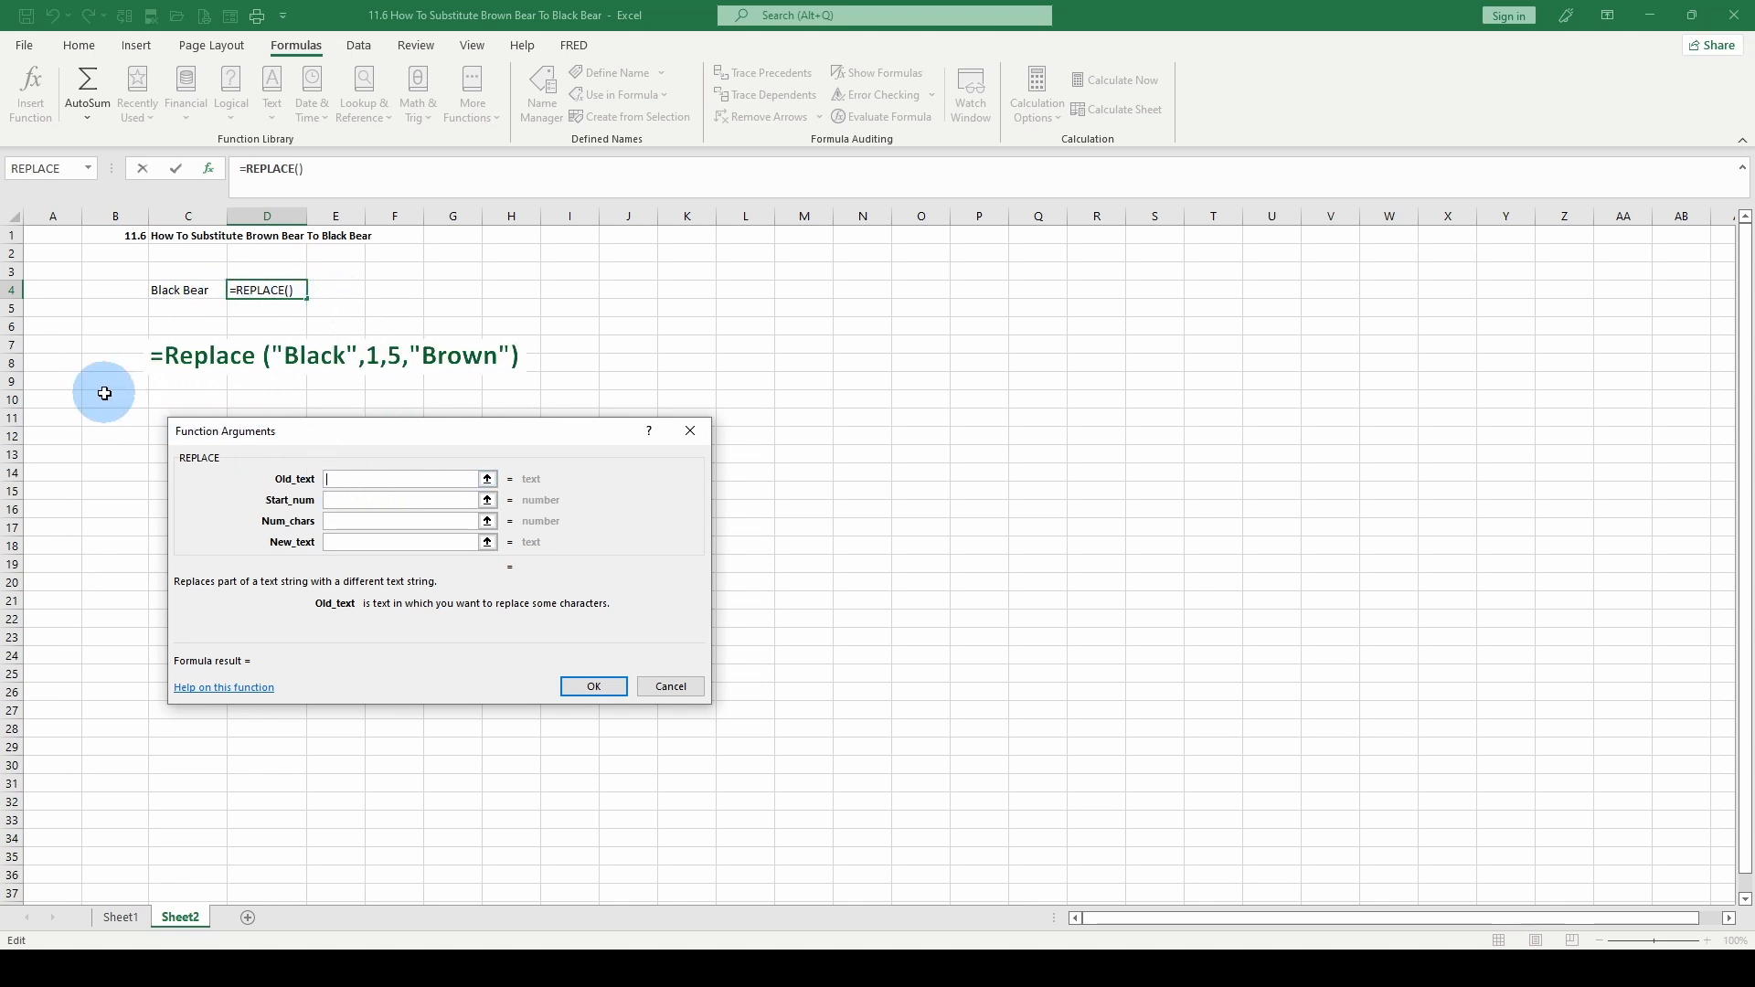
{"action": "type", "text": "Black"}
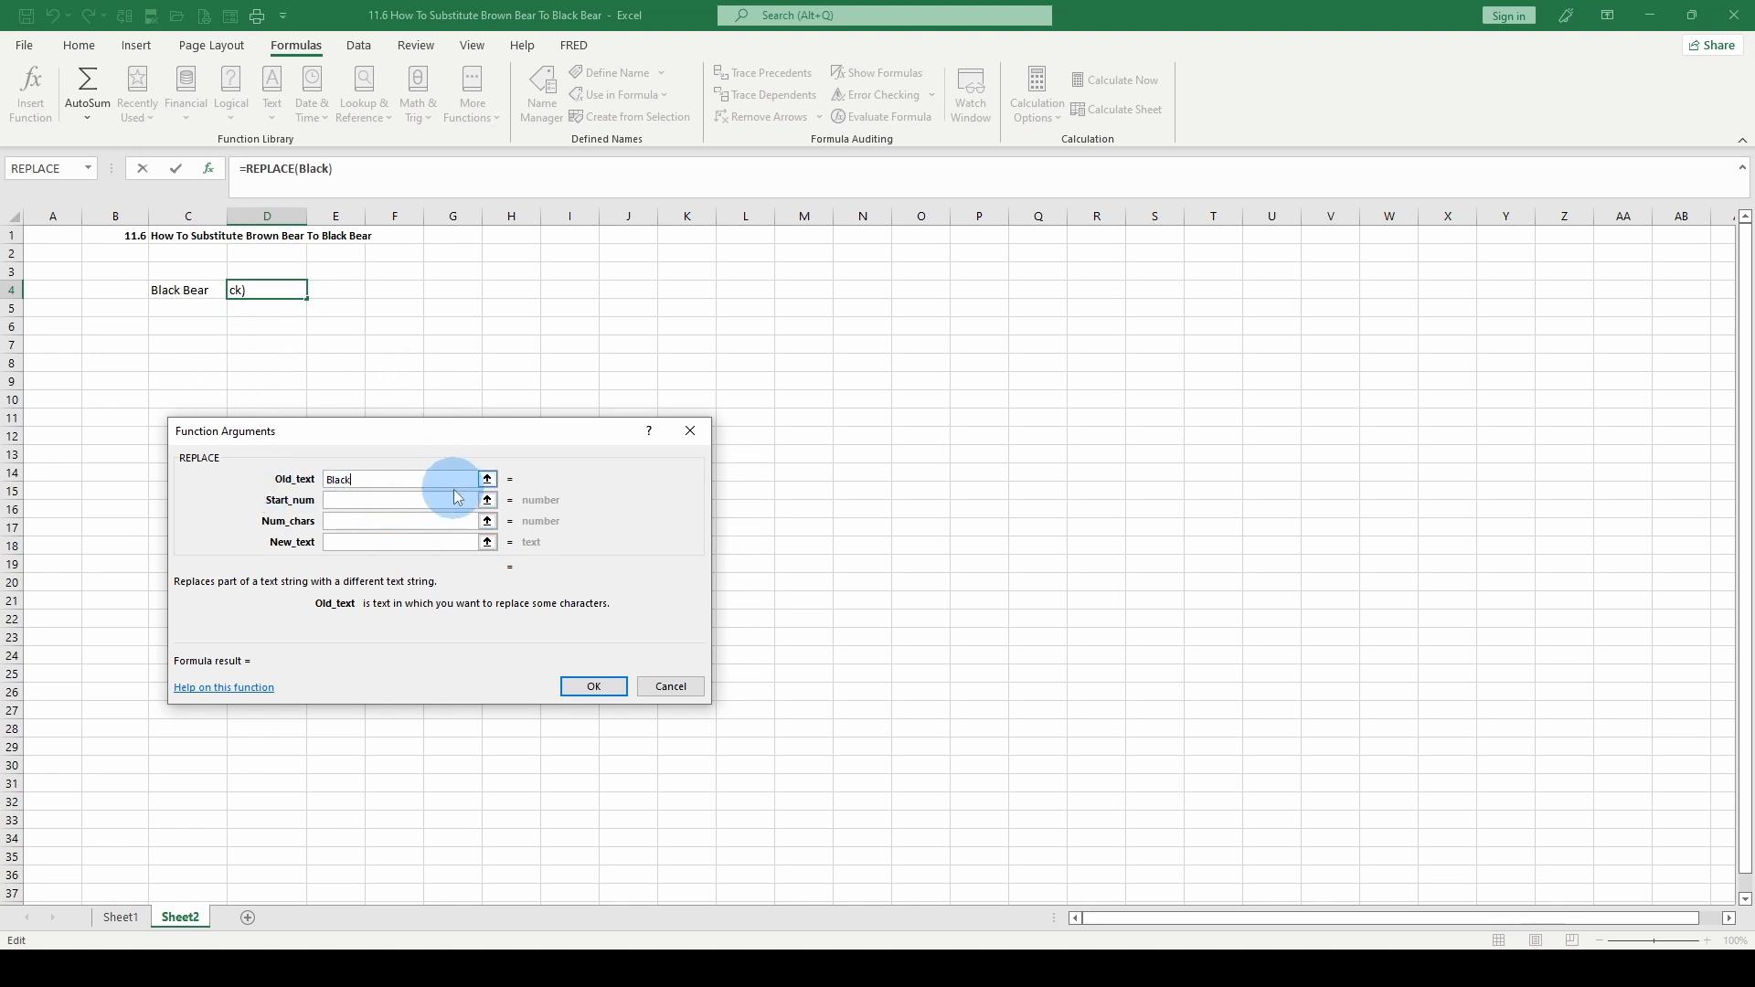
{"action": "left_click", "coordinate": [349, 499]}
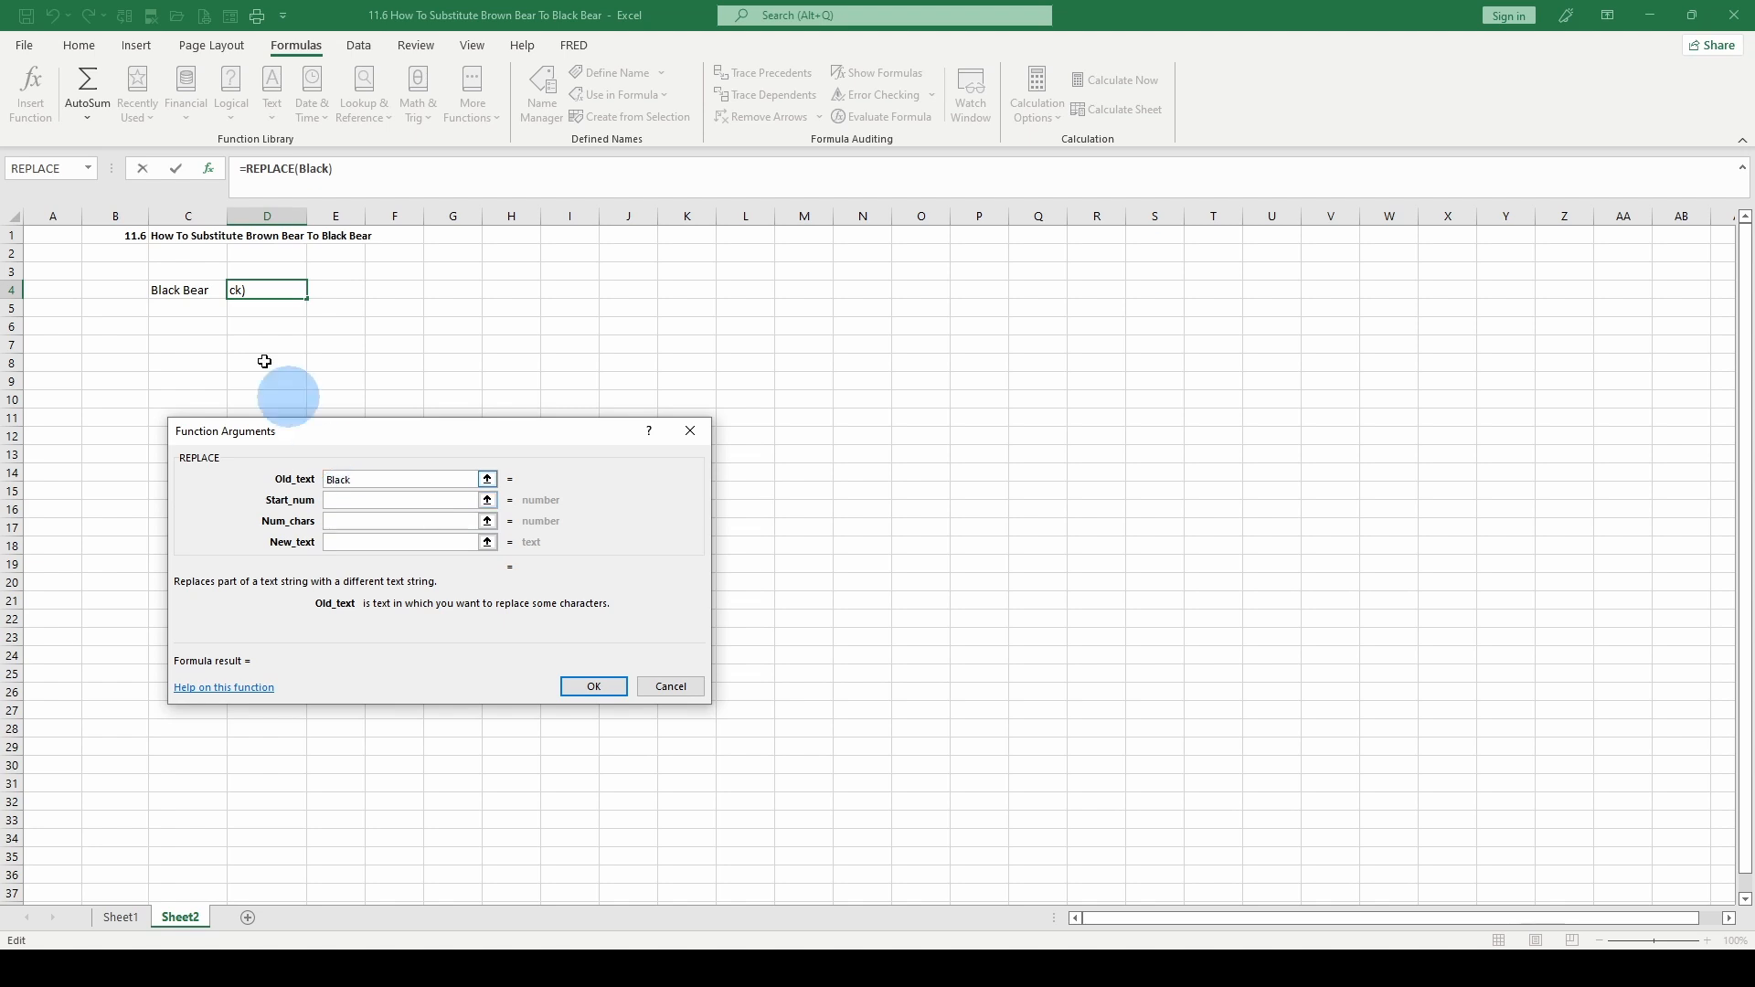
{"action": "left_click", "coordinate": [344, 499]}
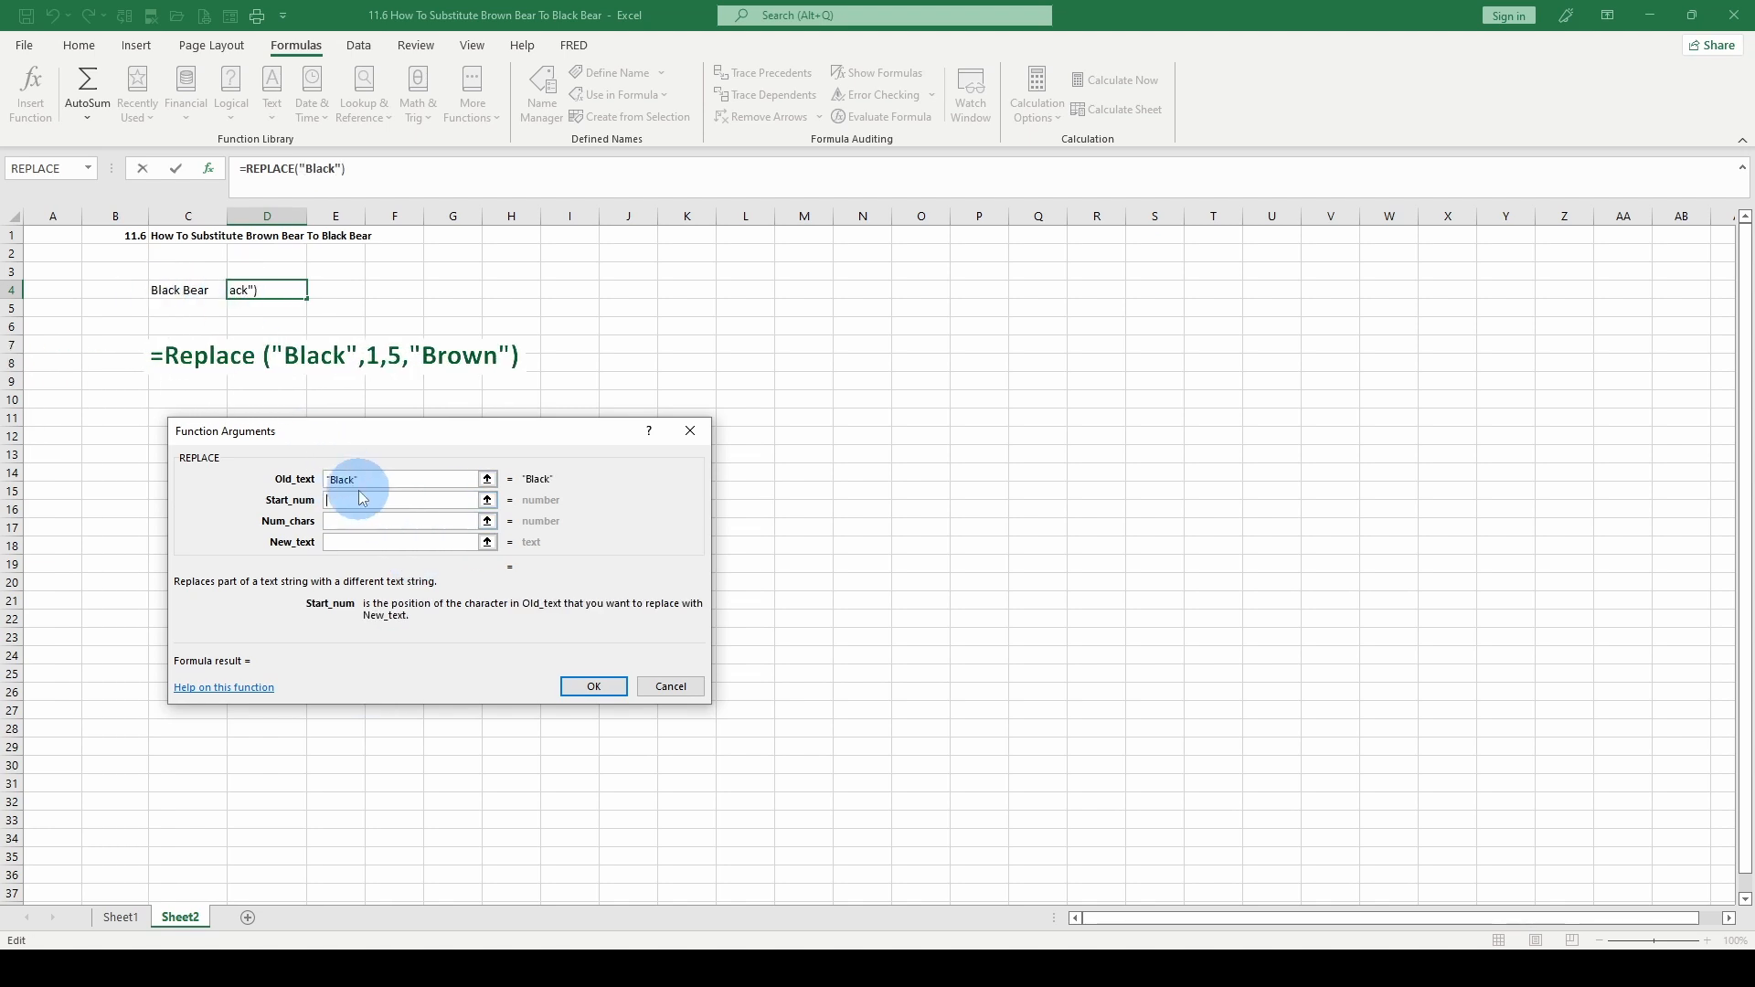
{"action": "type", "text": "1"}
{"action": "left_click", "coordinate": [356, 521]}
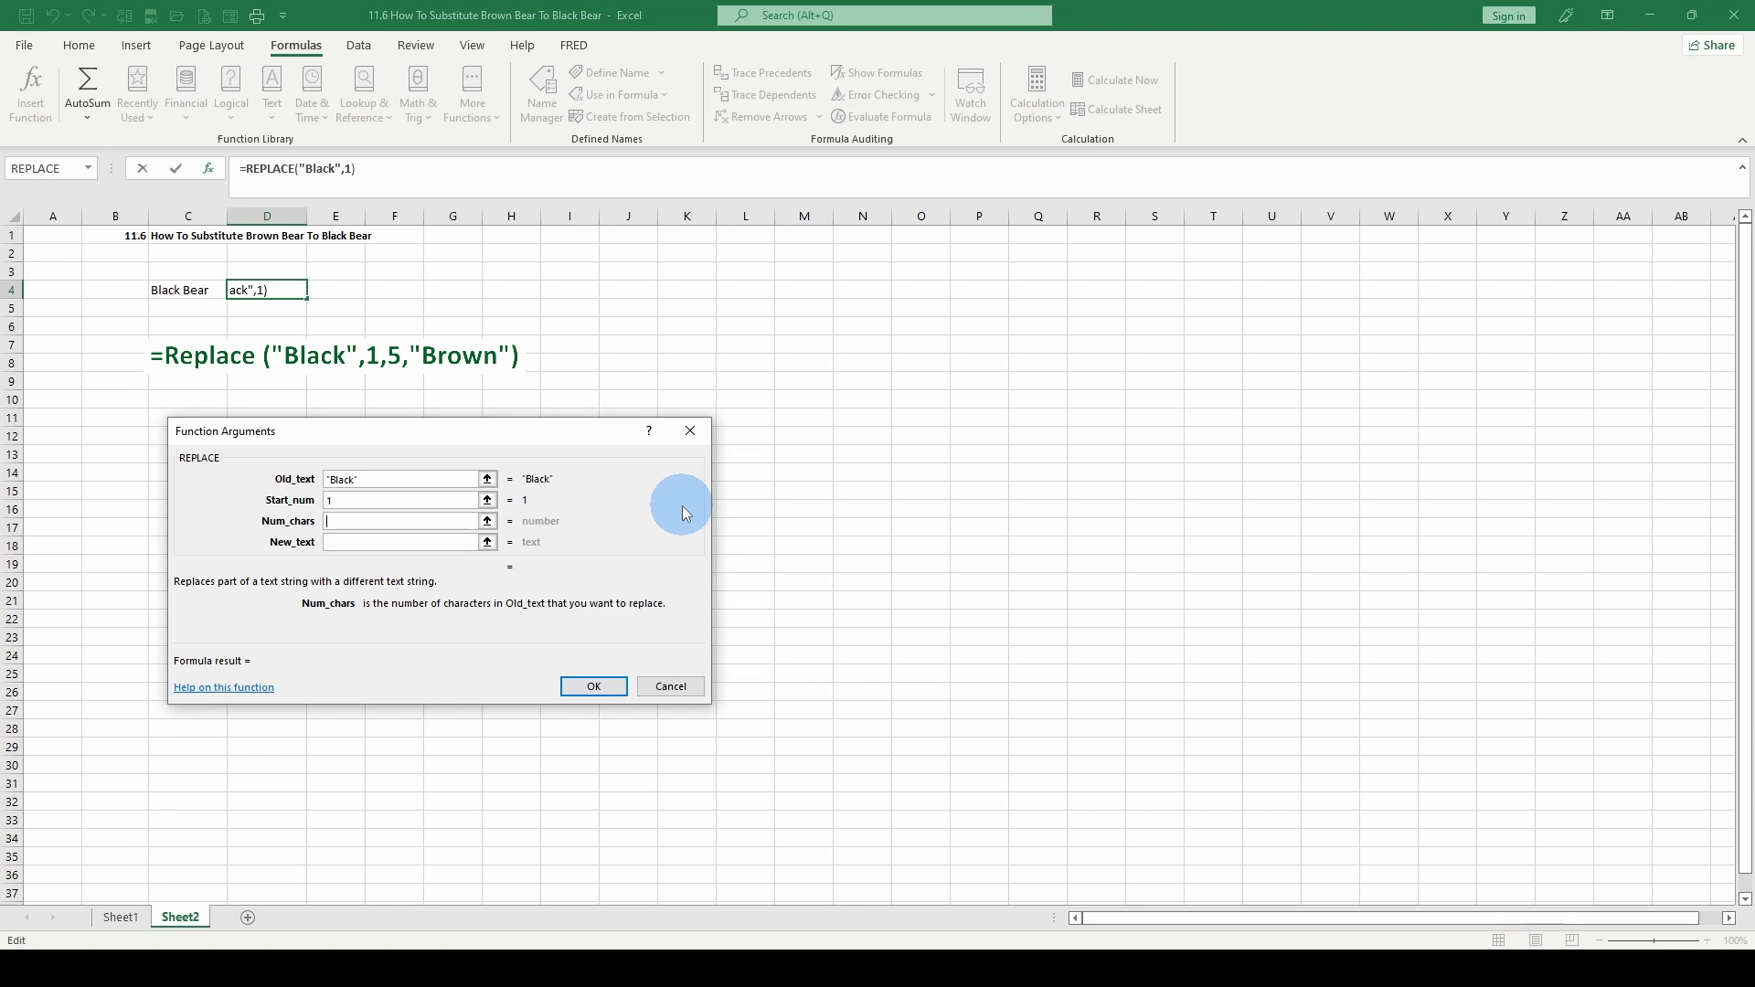
{"action": "type", "text": "5"}
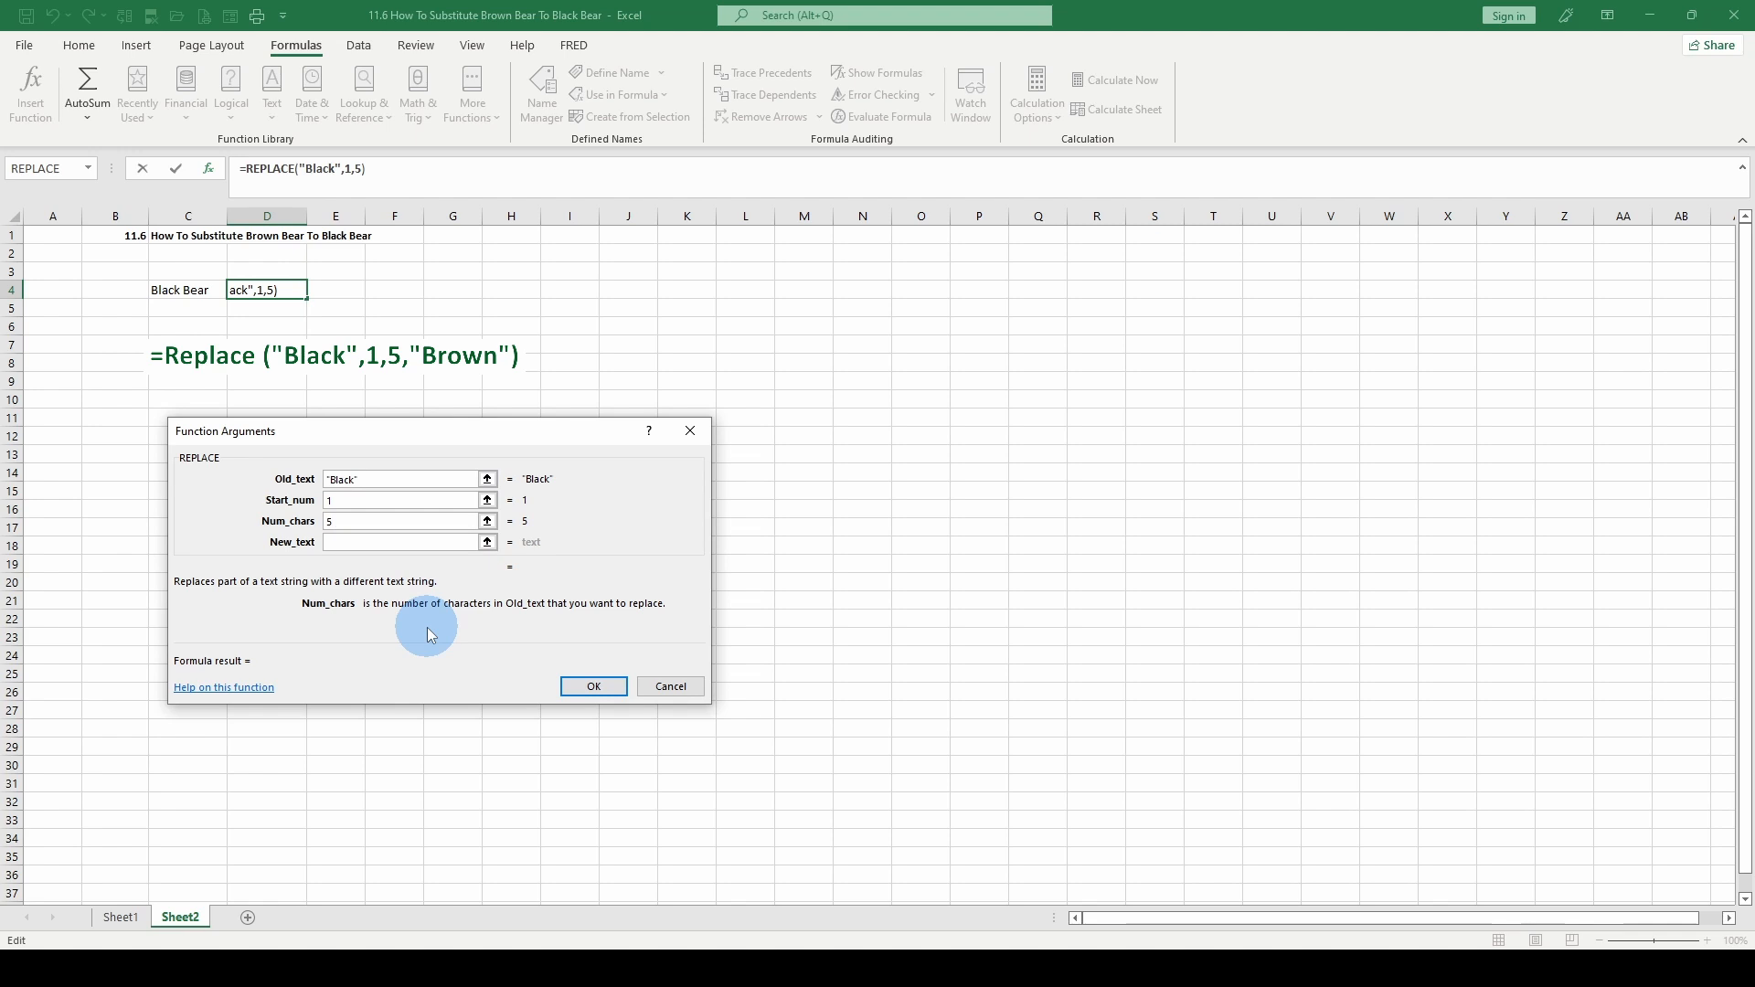
{"action": "left_click", "coordinate": [357, 542]}
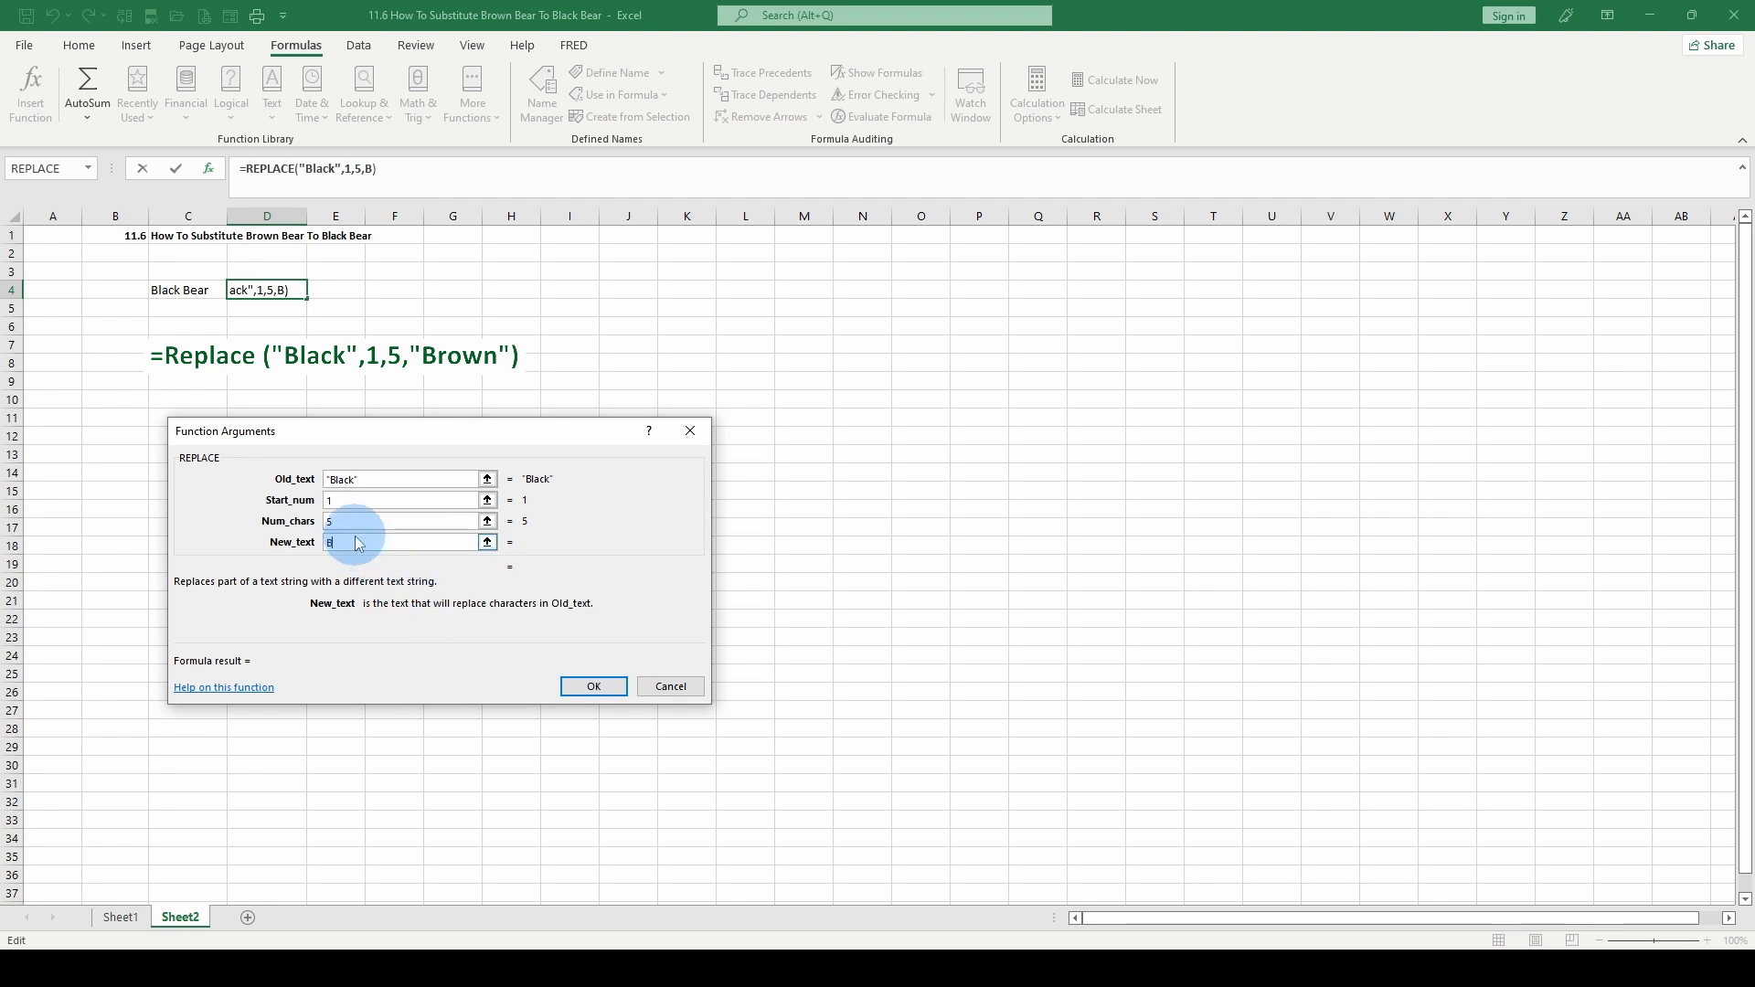
{"action": "type", "text": "Brown"}
{"action": "left_click", "coordinate": [594, 687]}
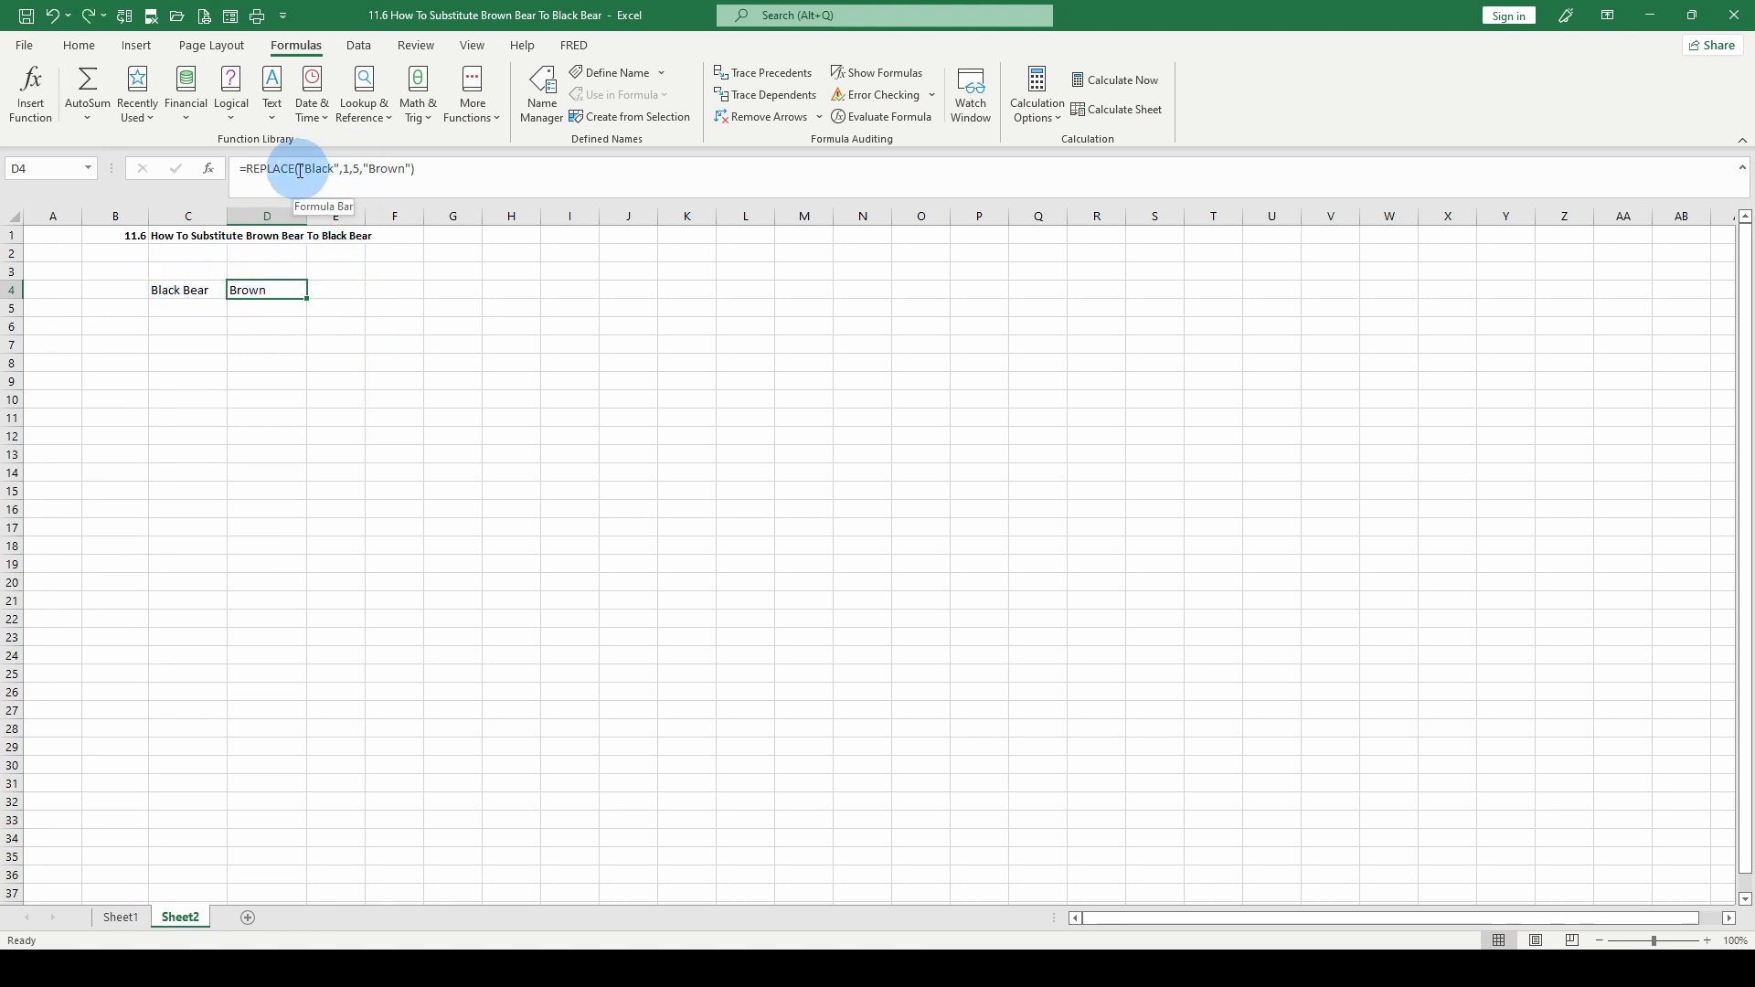
Change the old-text argument of the REPLACE formula in D4 to the cell reference C4.
{"action": "left_click_drag", "start_coordinate": [299, 167], "coordinate": [339, 167]}
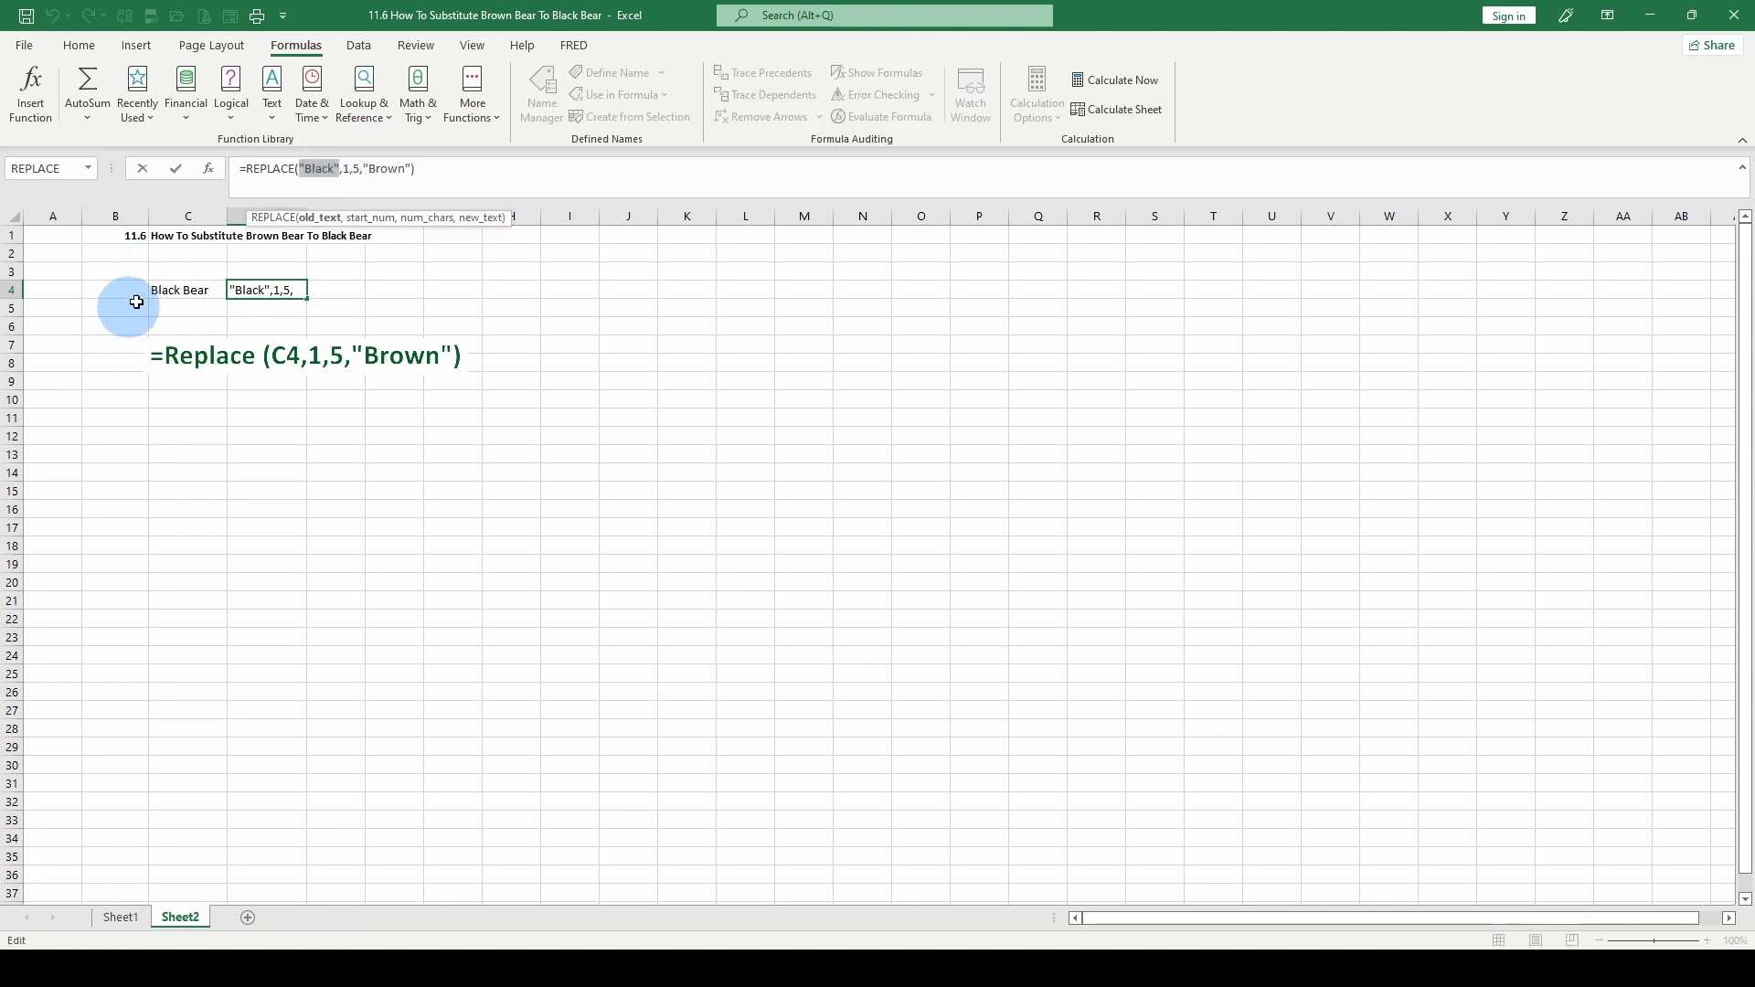
{"action": "type", "text": "c4"}
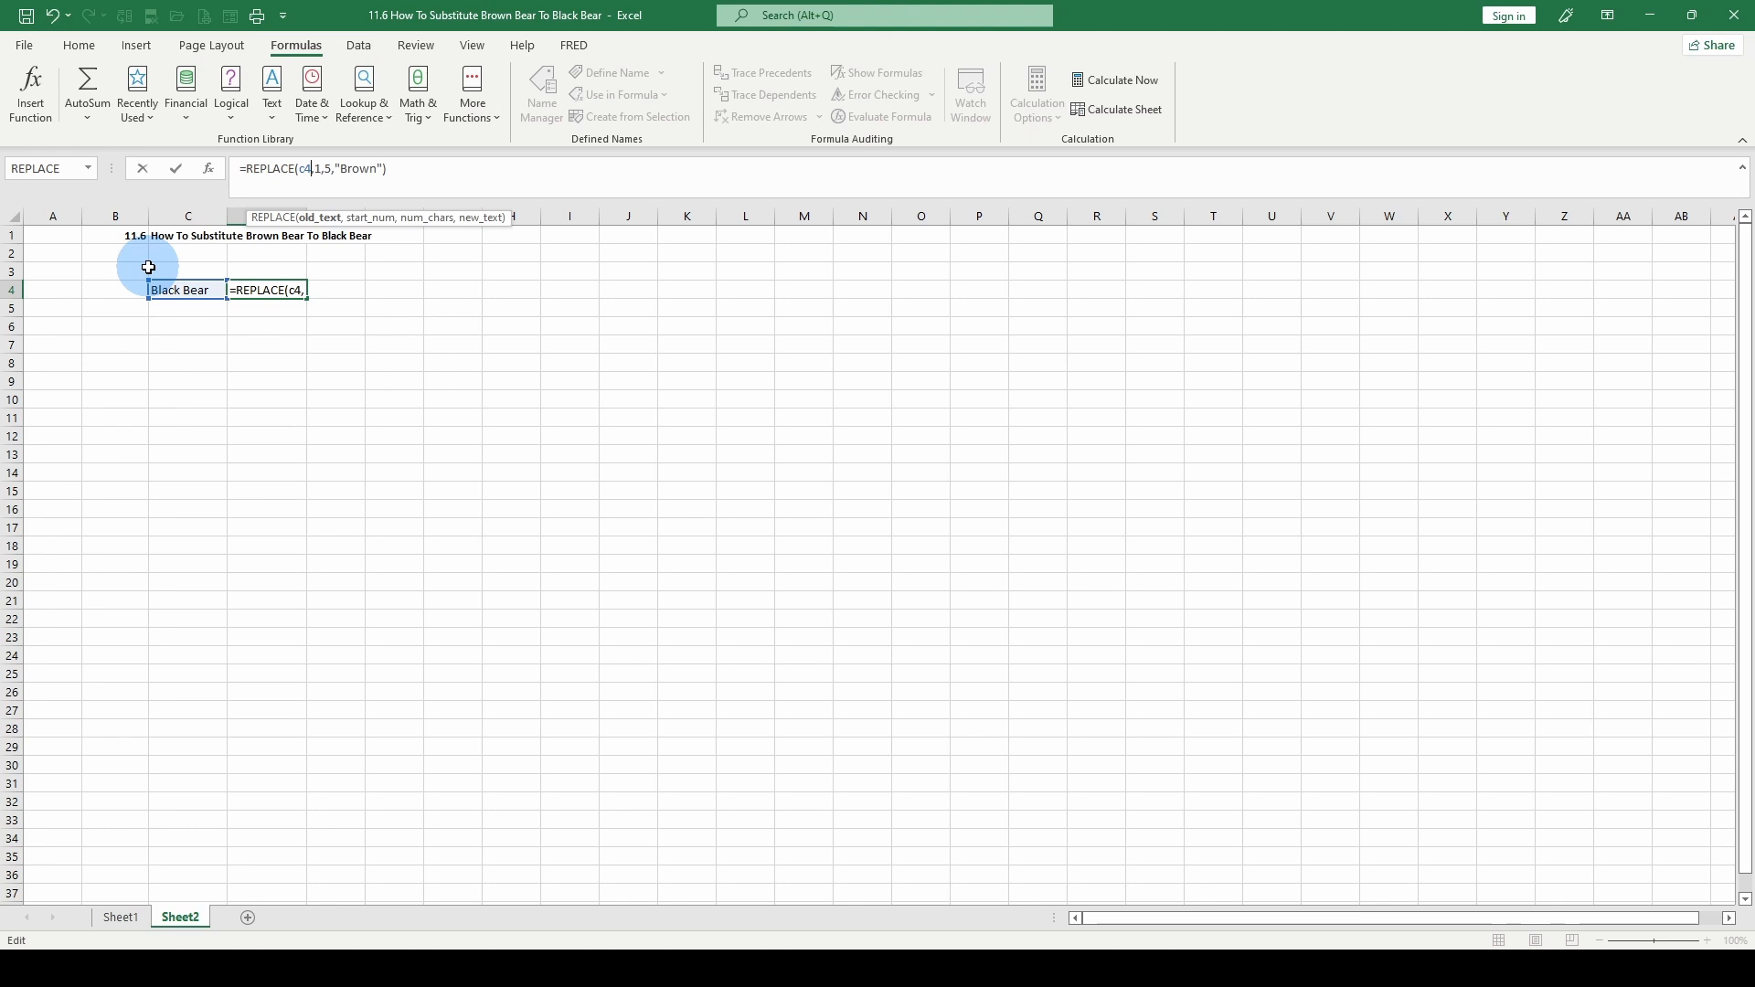
{"action": "key", "text": "Return"}
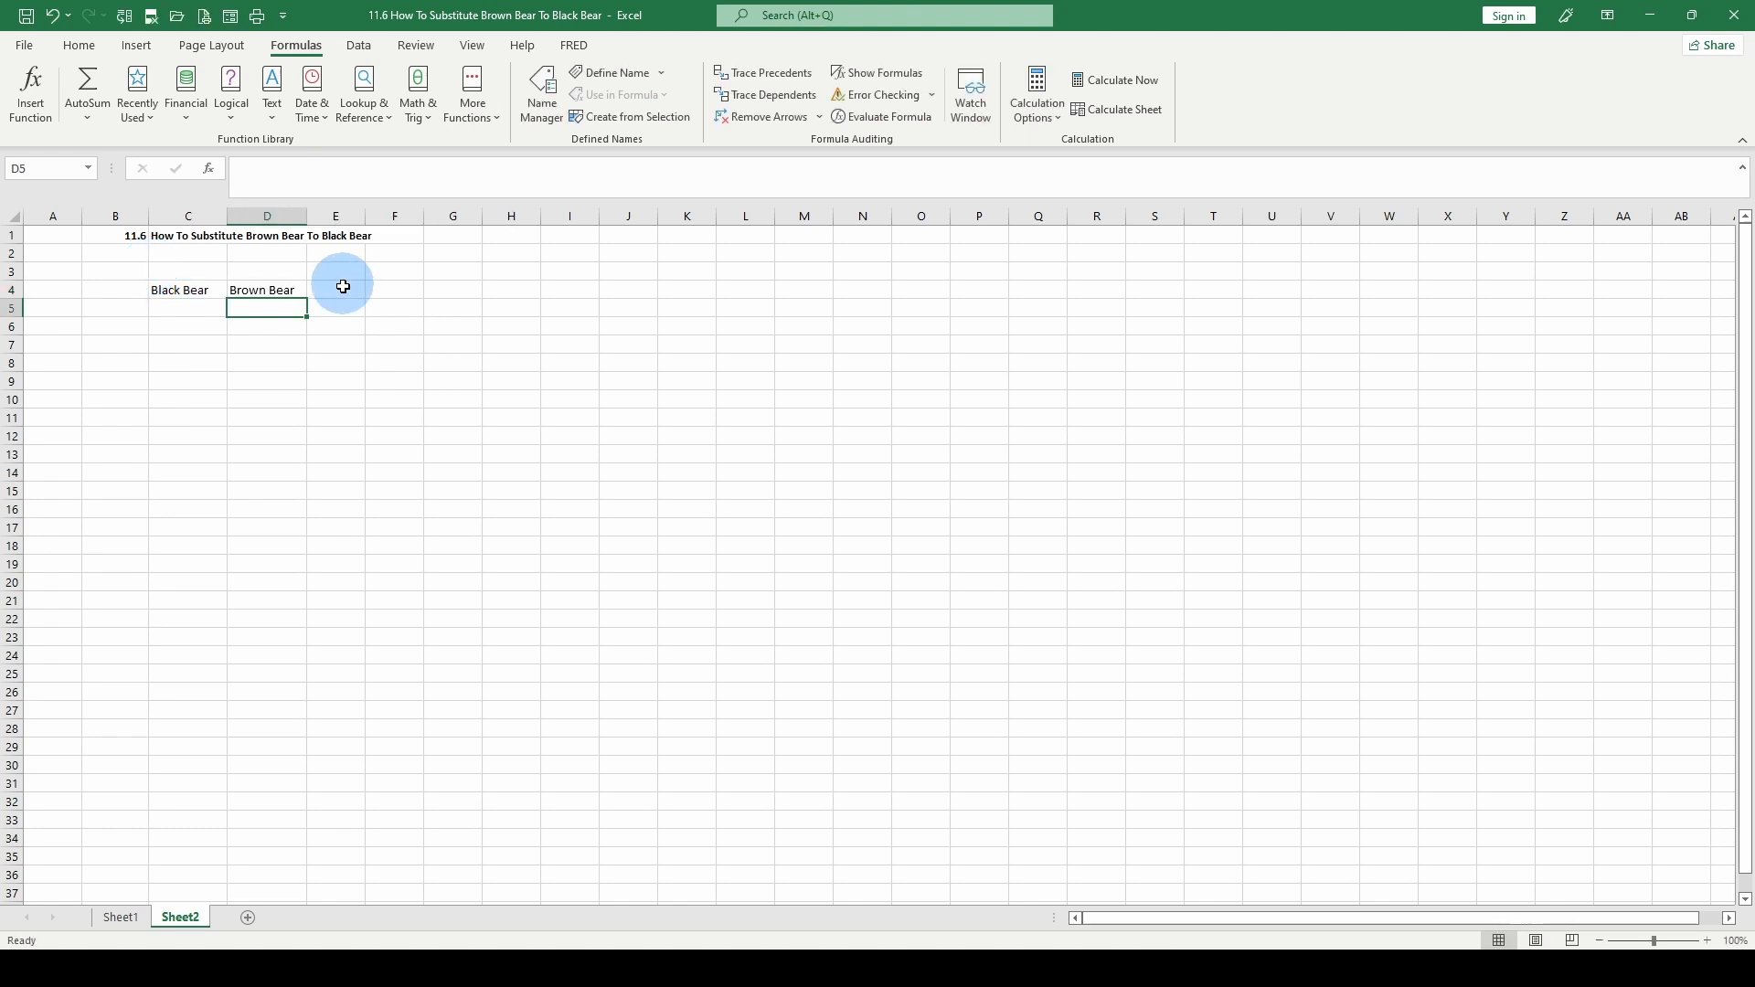
Try to switch the function in D4 from REPLACE to UPPER while keeping the existing arguments.
{"action": "left_click", "coordinate": [269, 290]}
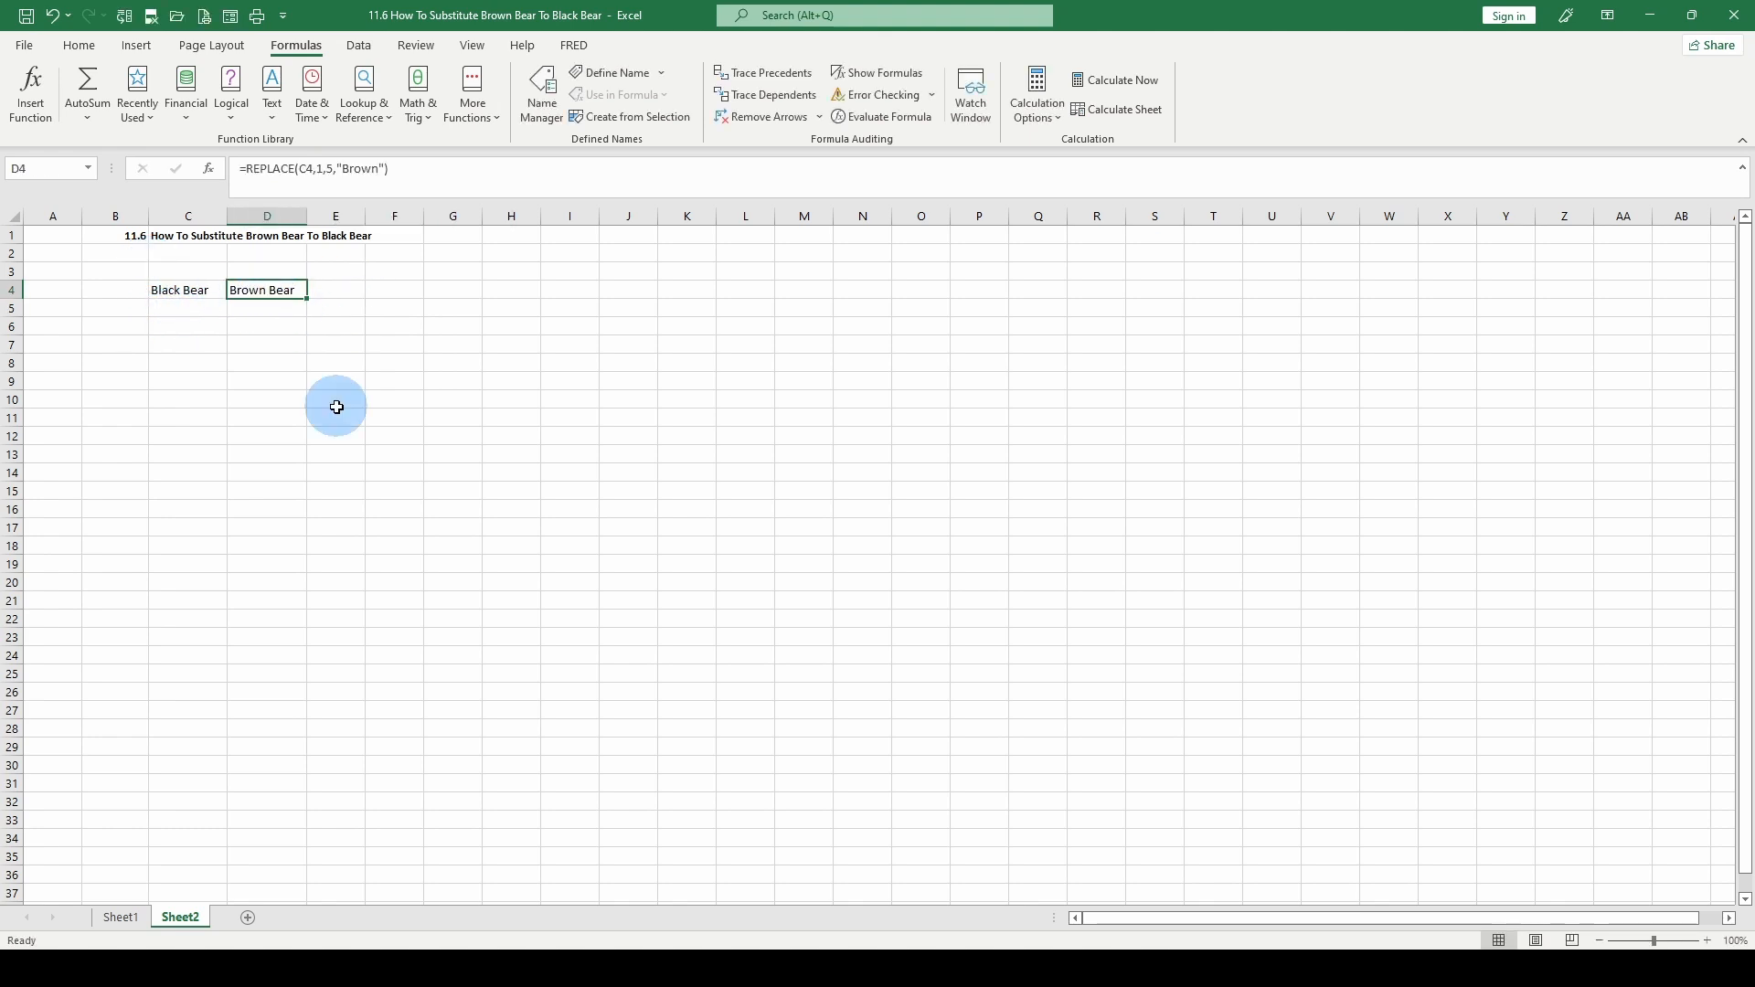
{"action": "left_click", "coordinate": [245, 168]}
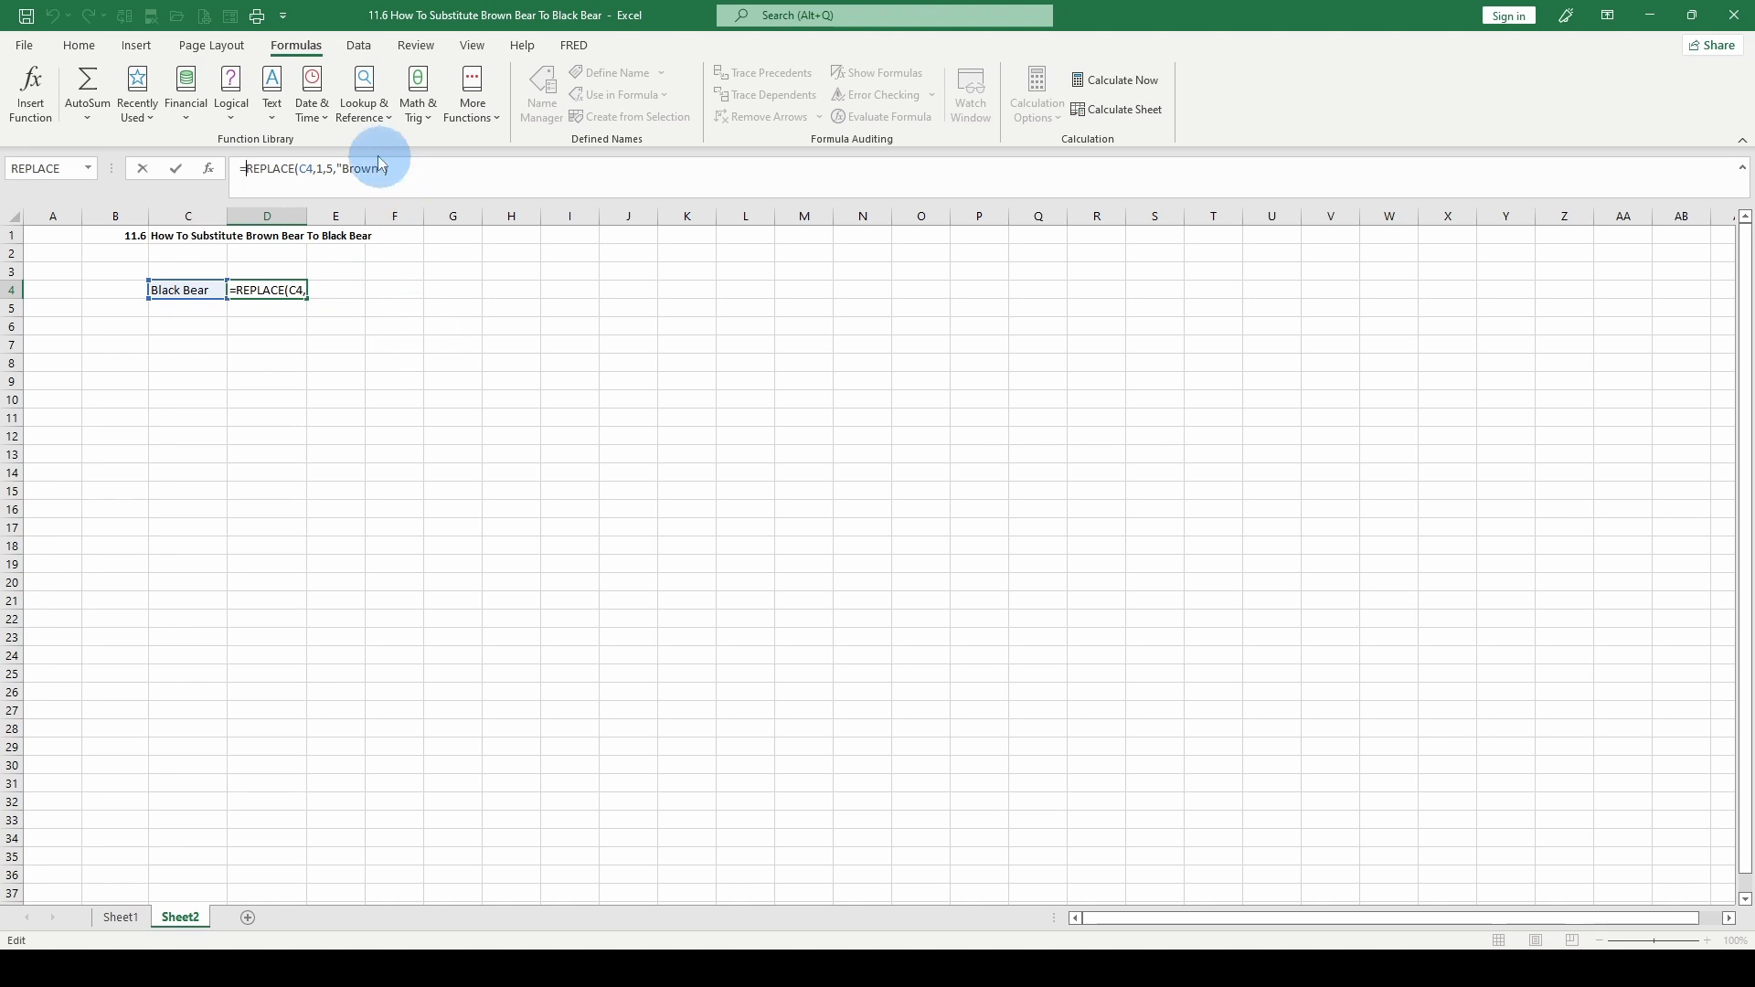
{"action": "left_click", "coordinate": [277, 114]}
{"action": "scroll", "coordinate": [327, 640], "scroll_direction": "down", "scroll_amount": 3}
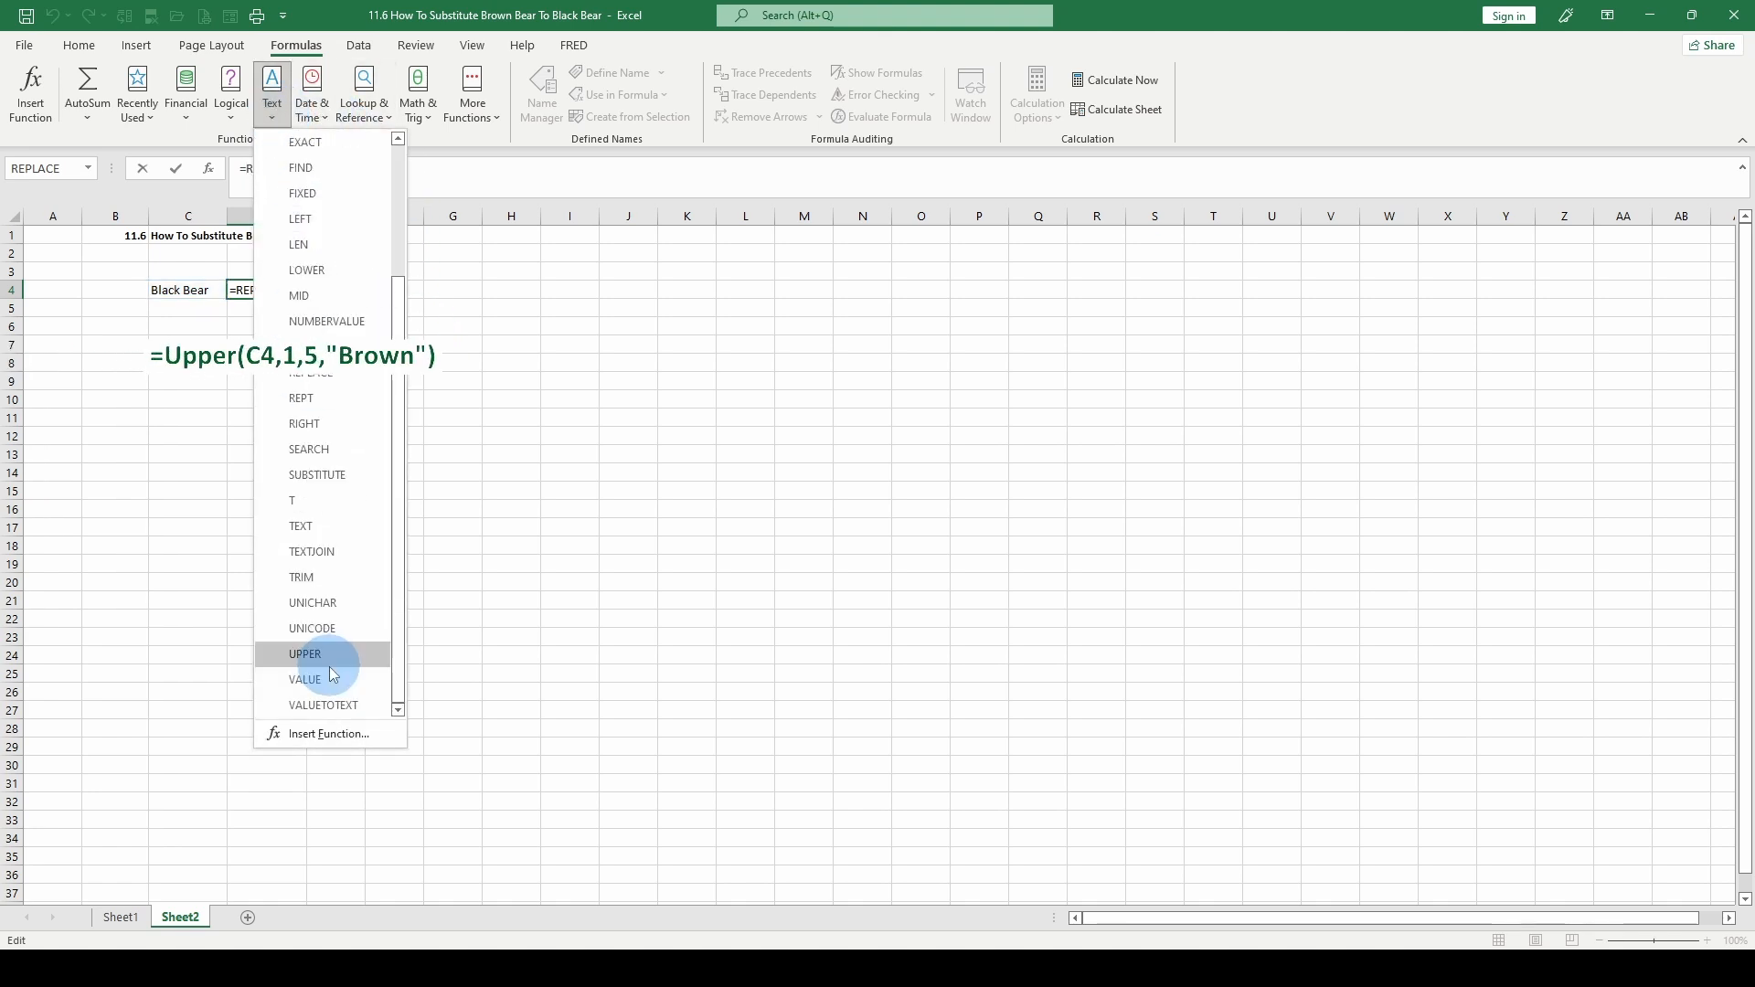
{"action": "left_click", "coordinate": [315, 705]}
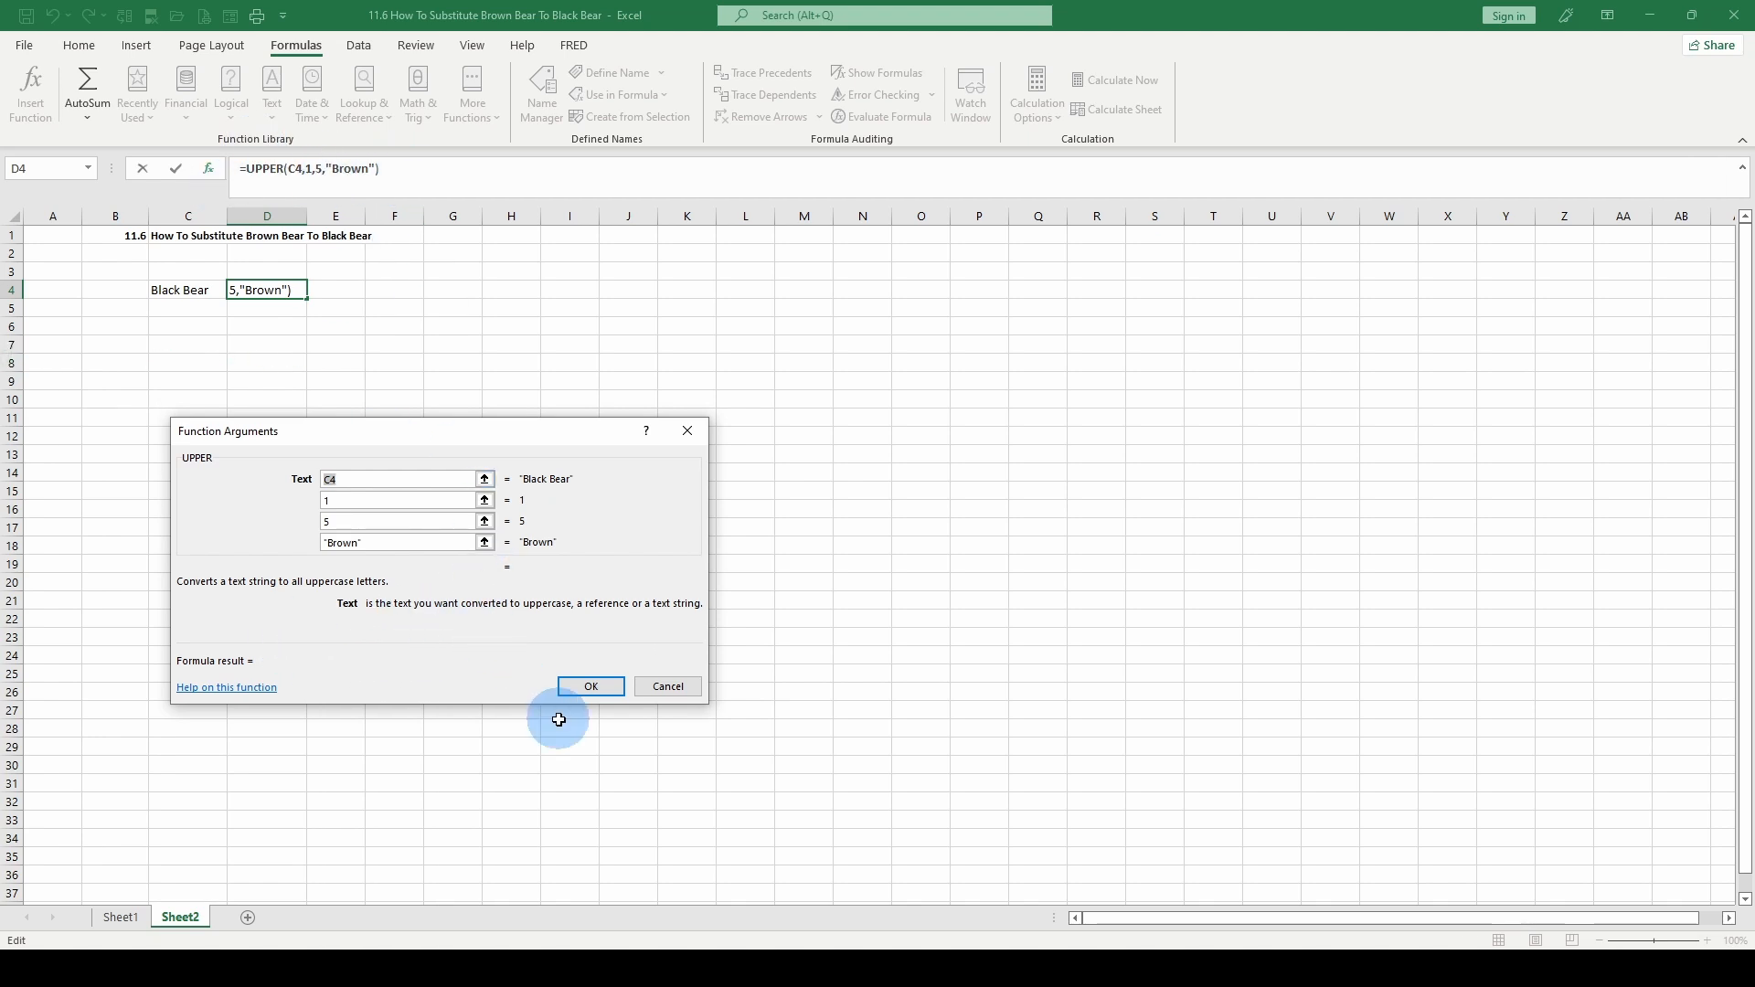
{"action": "left_click", "coordinate": [589, 686]}
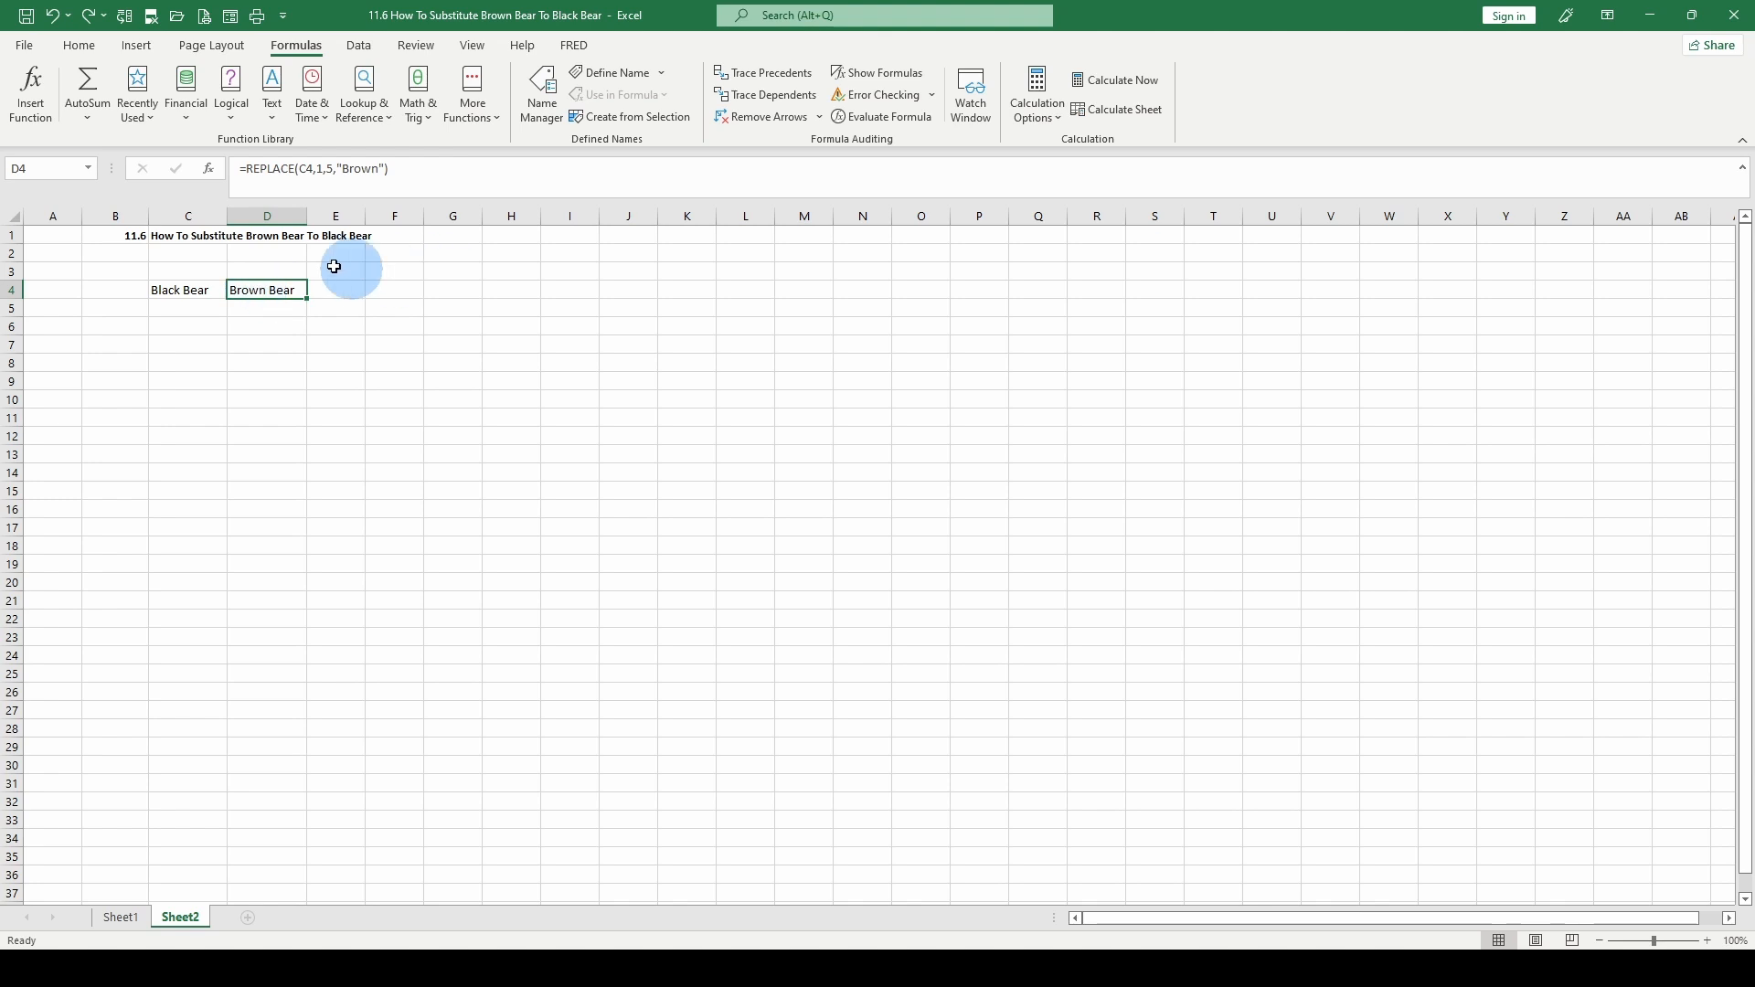
Wrap the REPLACE formula in D4 in an UPPER function and widen column D slightly.
{"action": "left_click", "coordinate": [247, 170]}
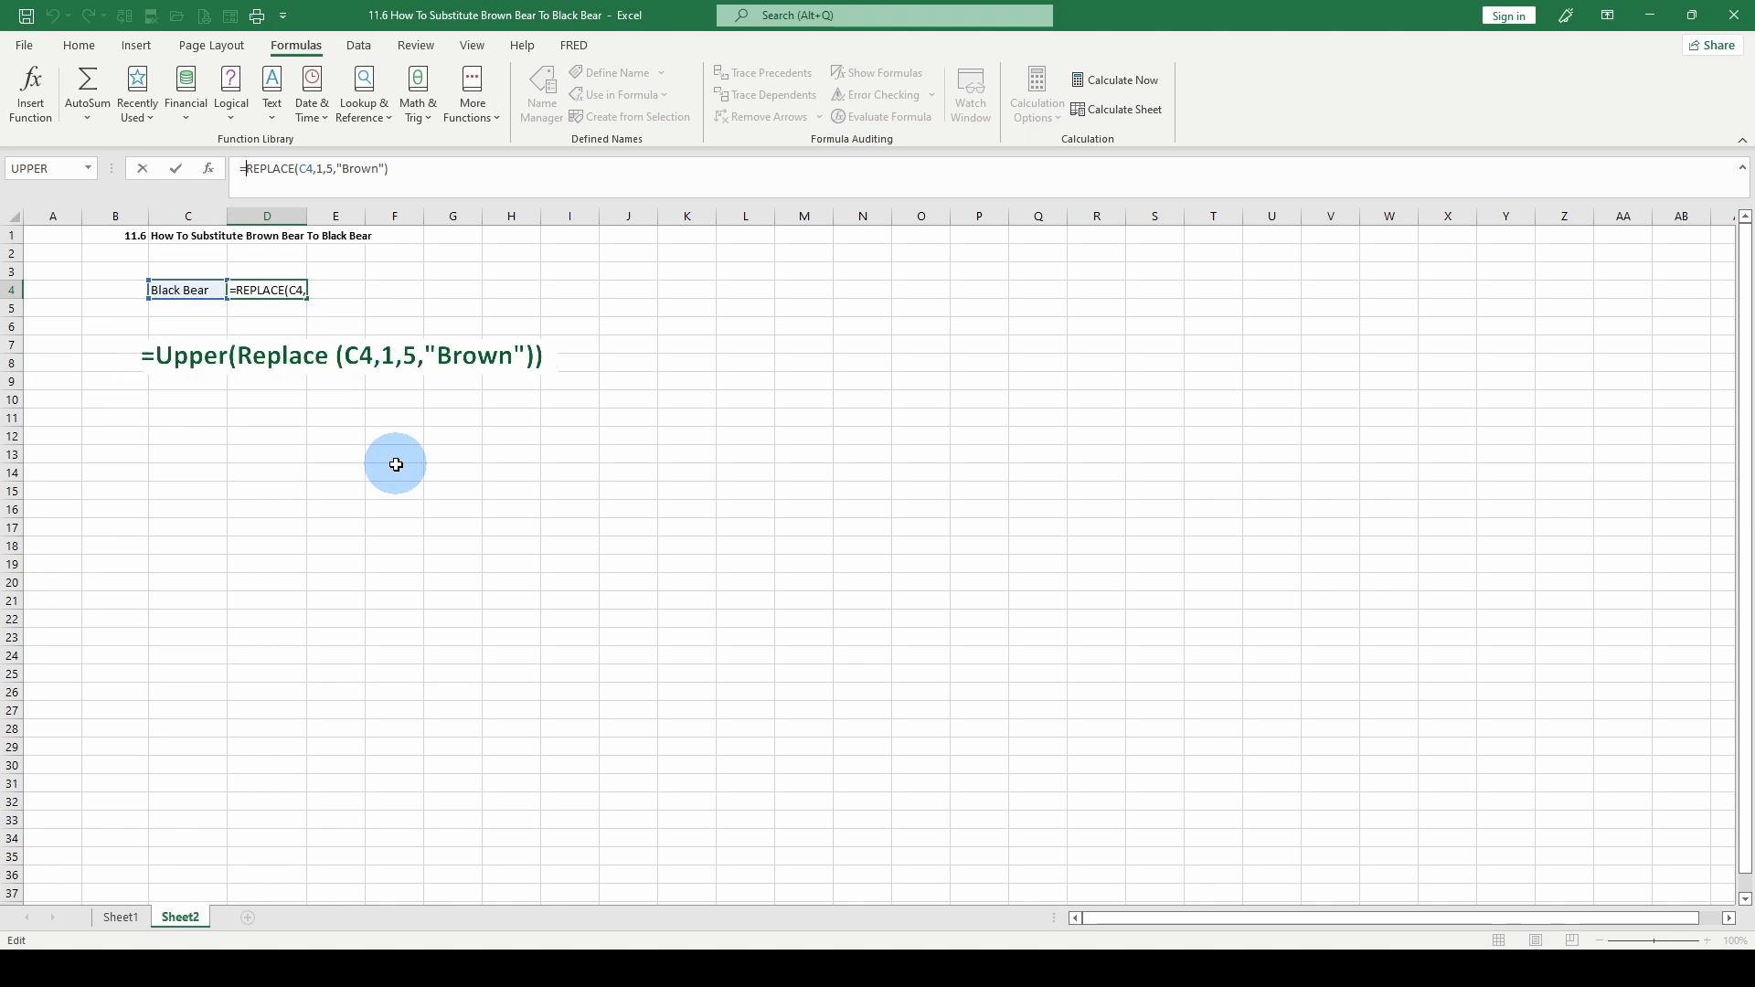
{"action": "type", "text": "upper("}
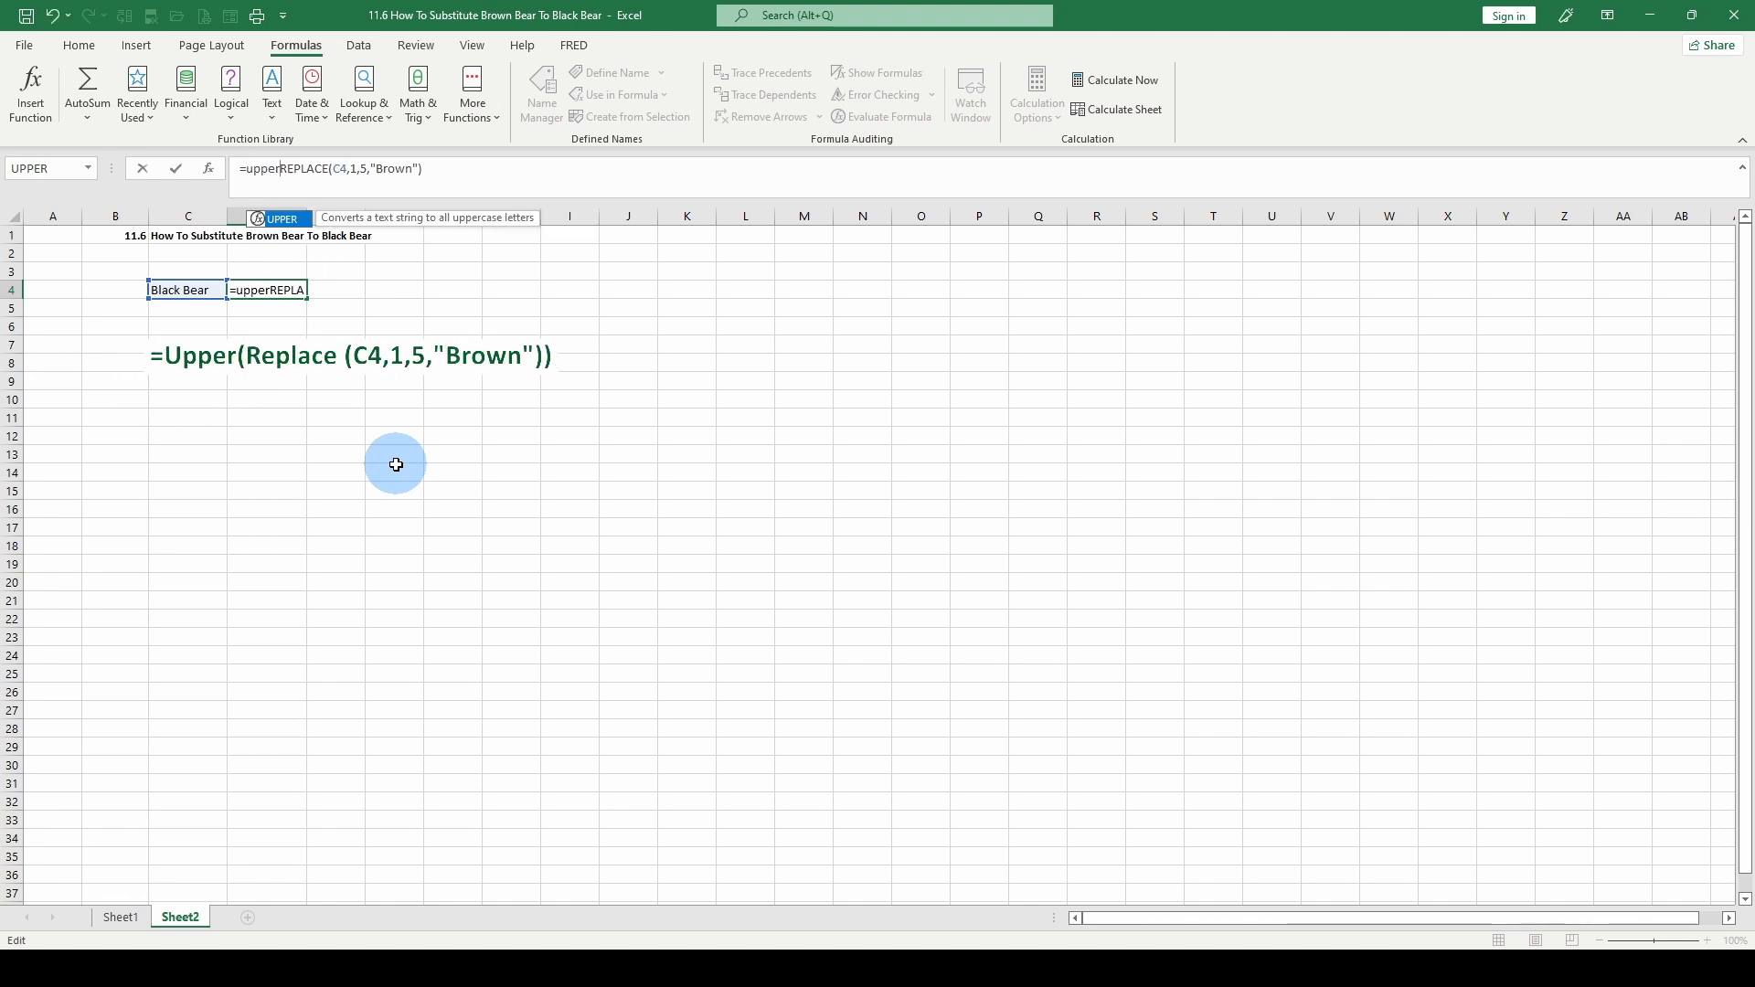
{"action": "left_click", "coordinate": [455, 171]}
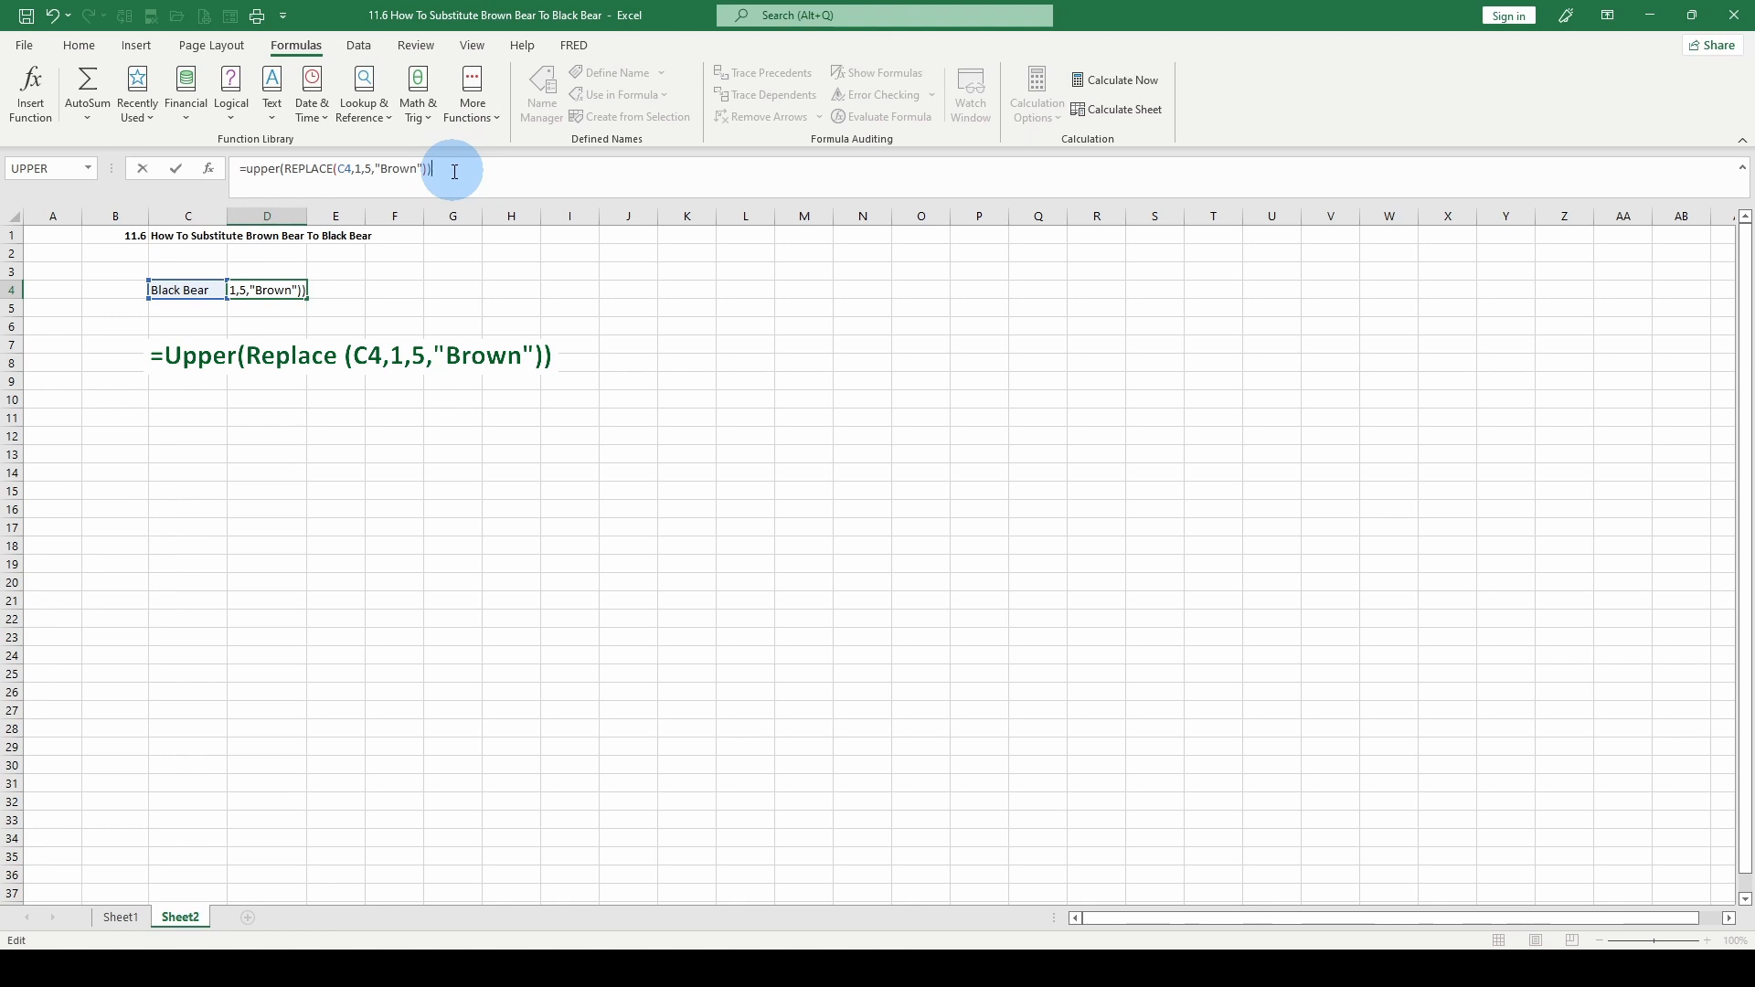
{"action": "key", "text": "Return"}
{"action": "left_click", "coordinate": [278, 290]}
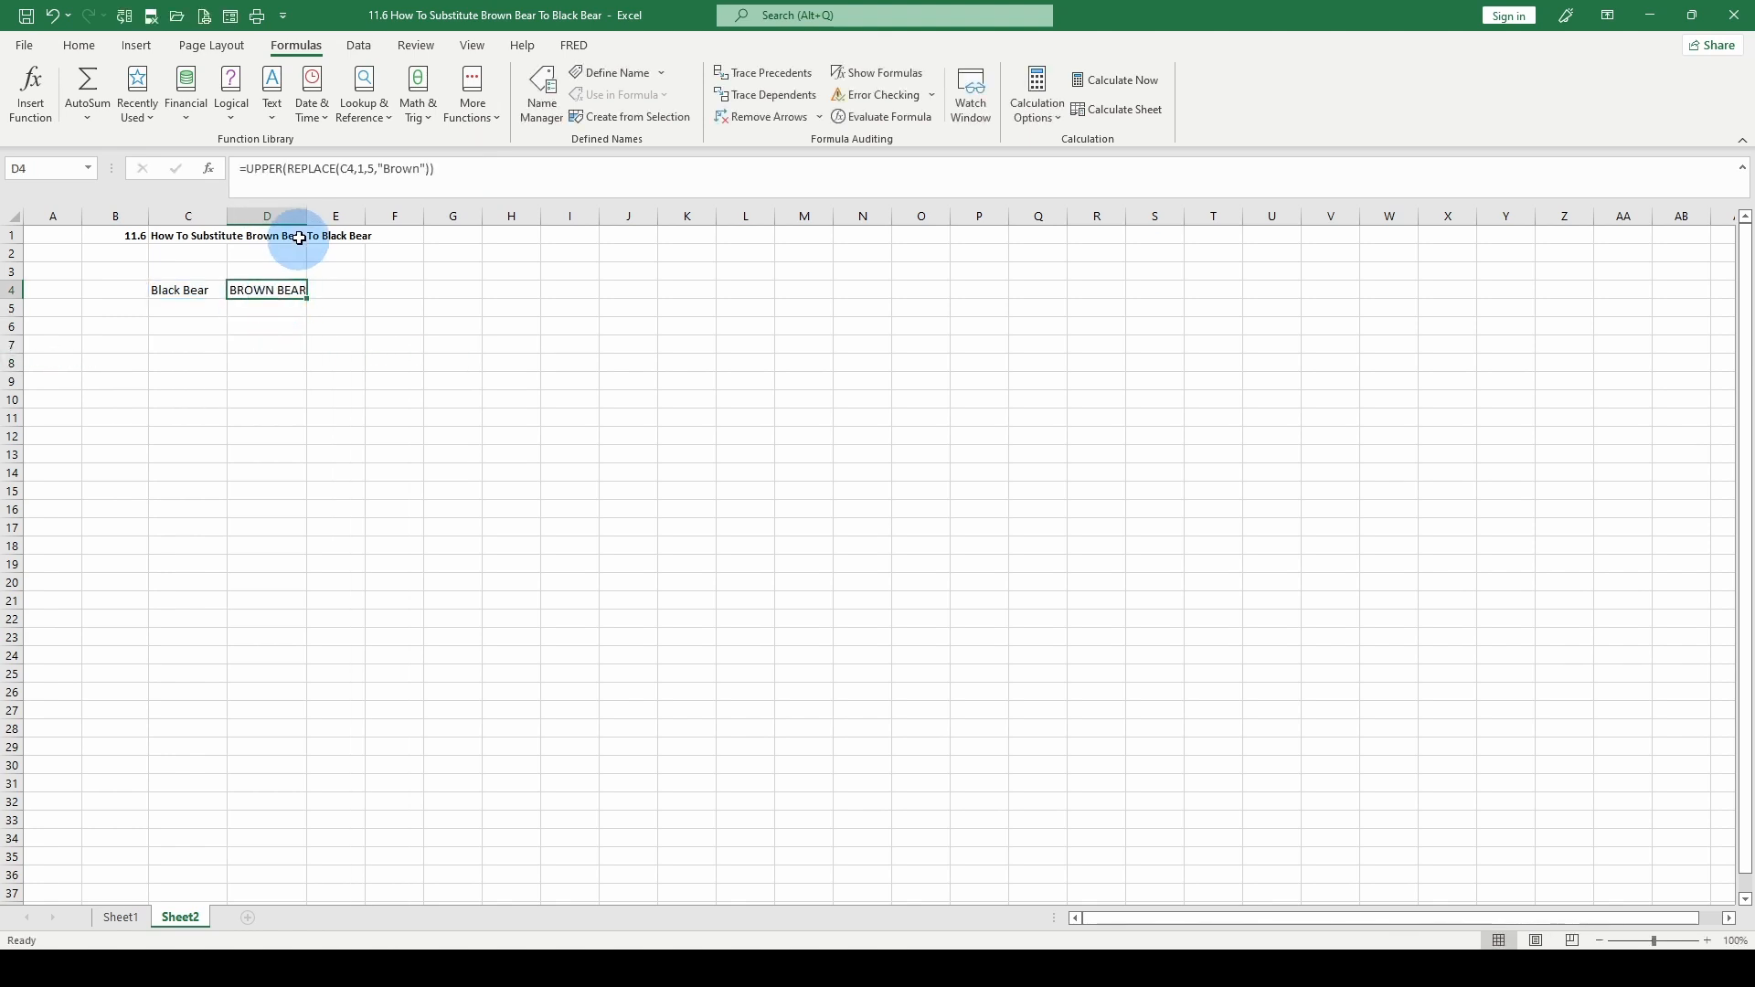
{"action": "left_click_drag", "start_coordinate": [306, 216], "coordinate": [331, 229]}
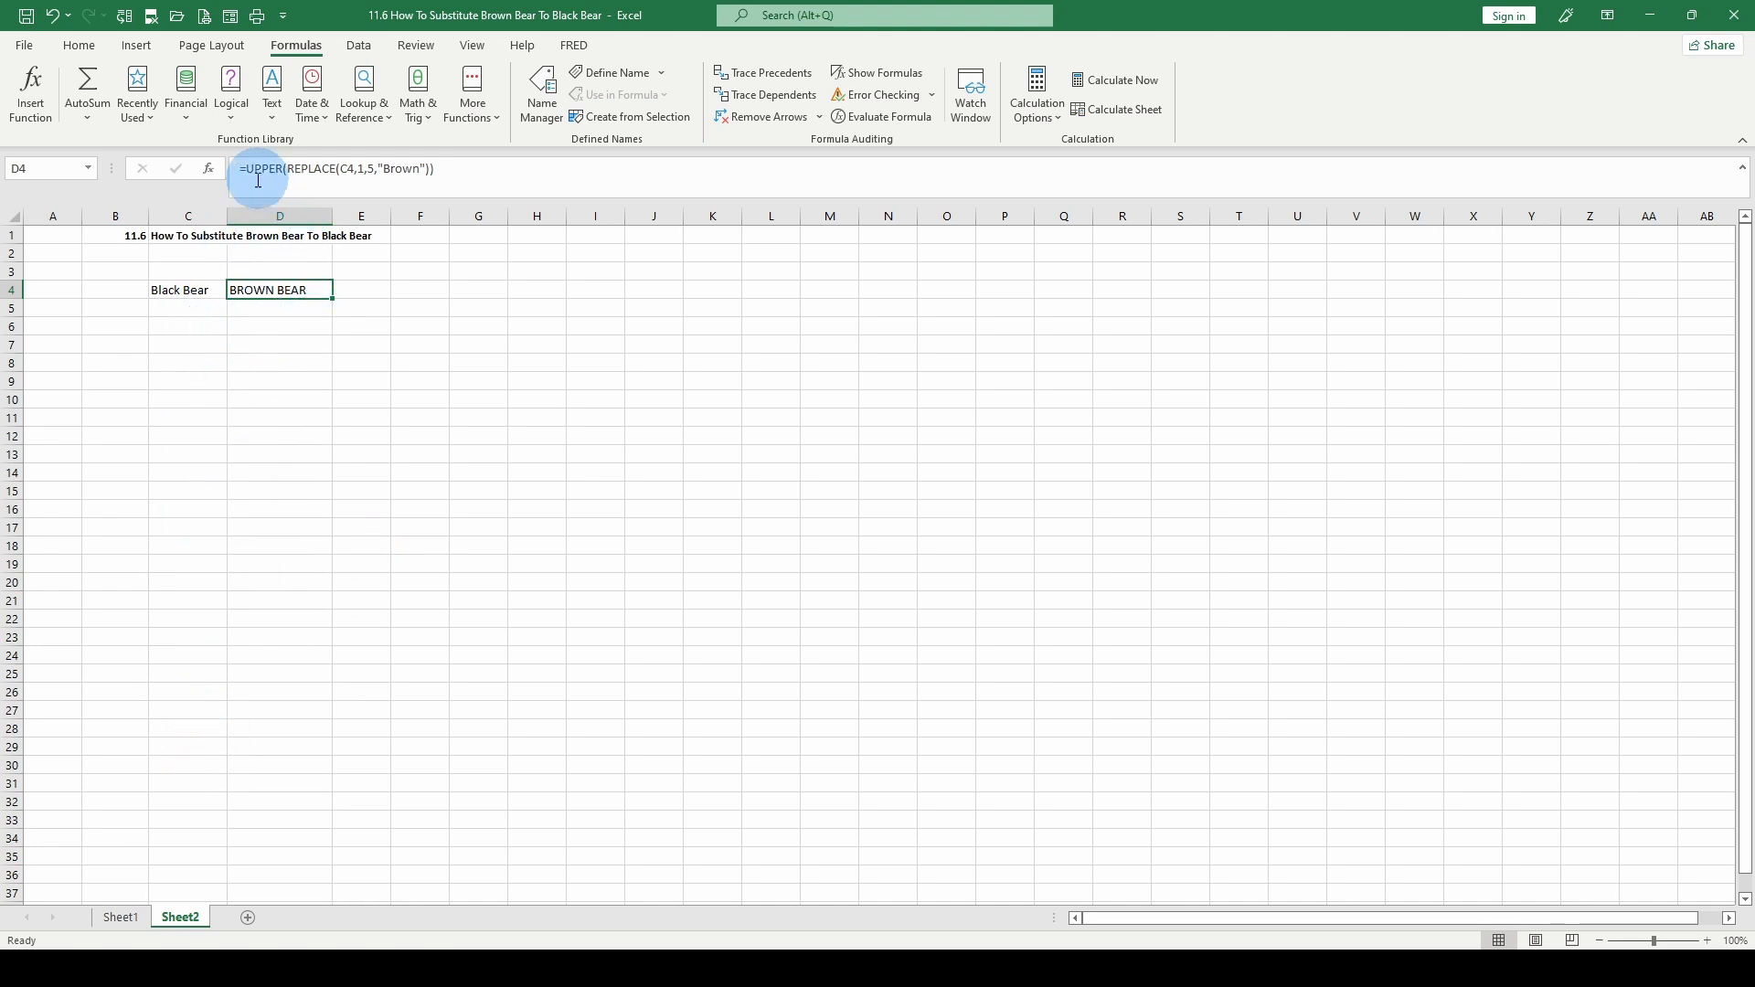
Change the outer function of the formula in D4 to LOWER, keeping the nested REPLACE.
{"action": "left_click_drag", "start_coordinate": [246, 170], "coordinate": [283, 168]}
{"action": "type", "text": "loe"}
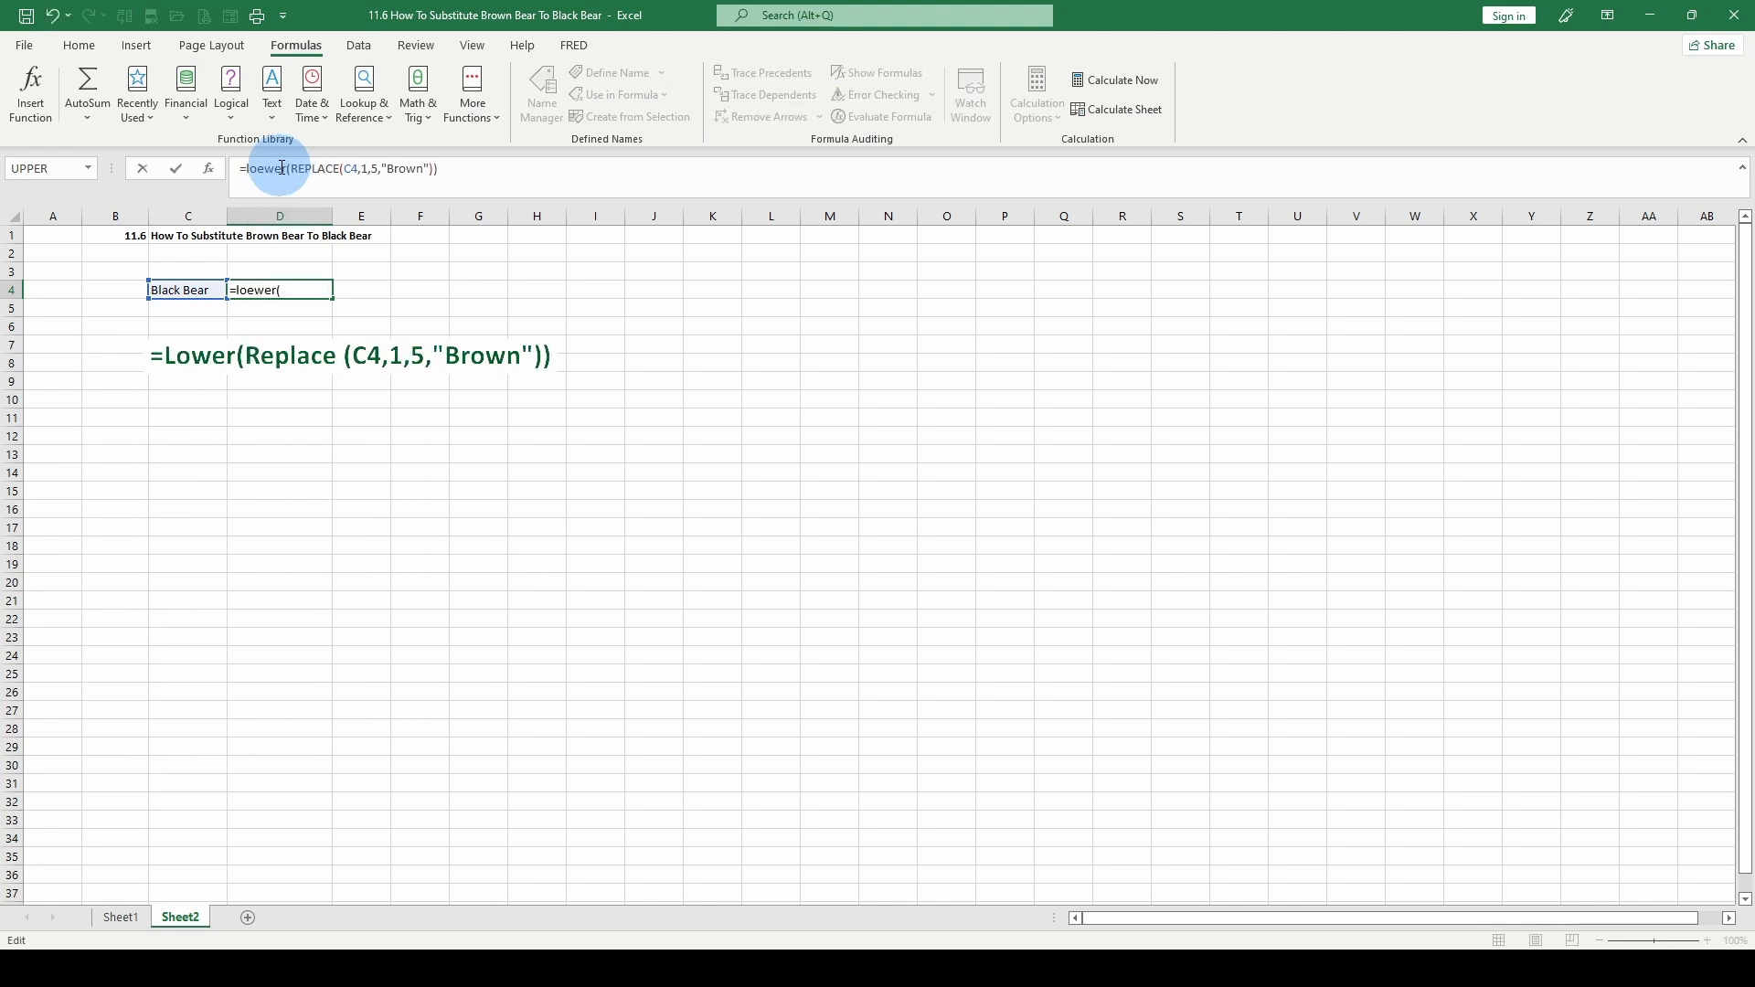
{"action": "key", "text": "BackSpace"}
{"action": "type", "text": "wer"}
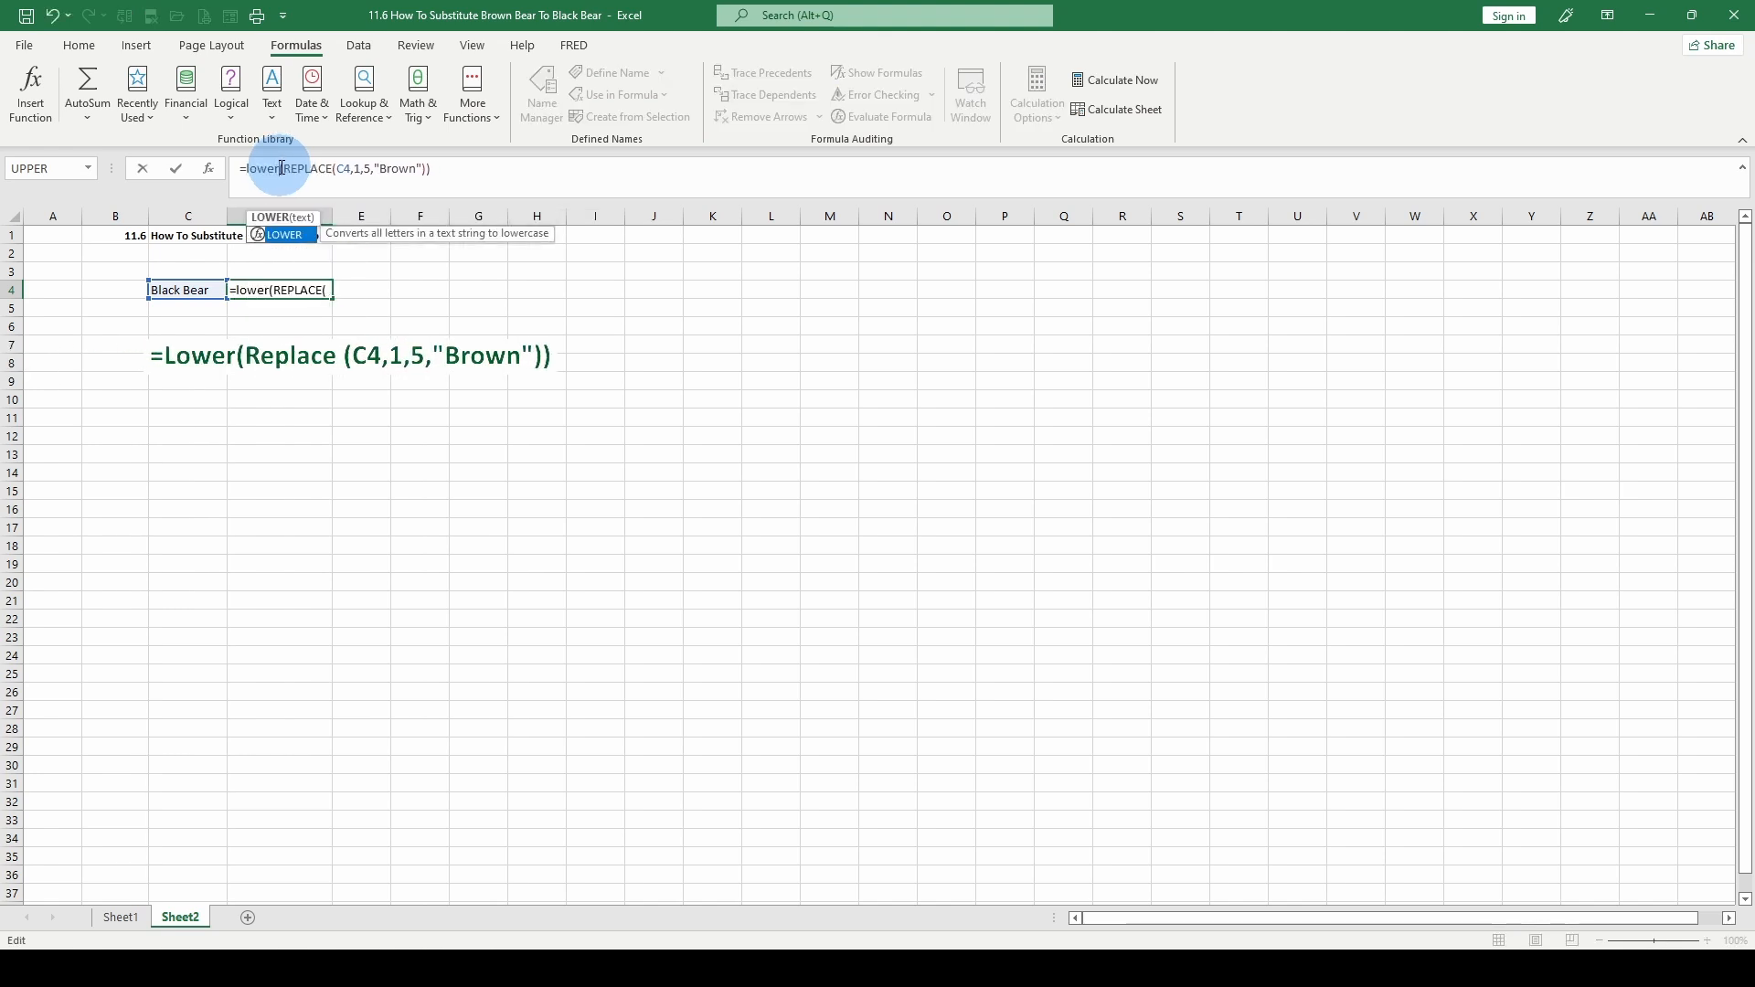
{"action": "key", "text": "Return"}
{"action": "left_click", "coordinate": [256, 290]}
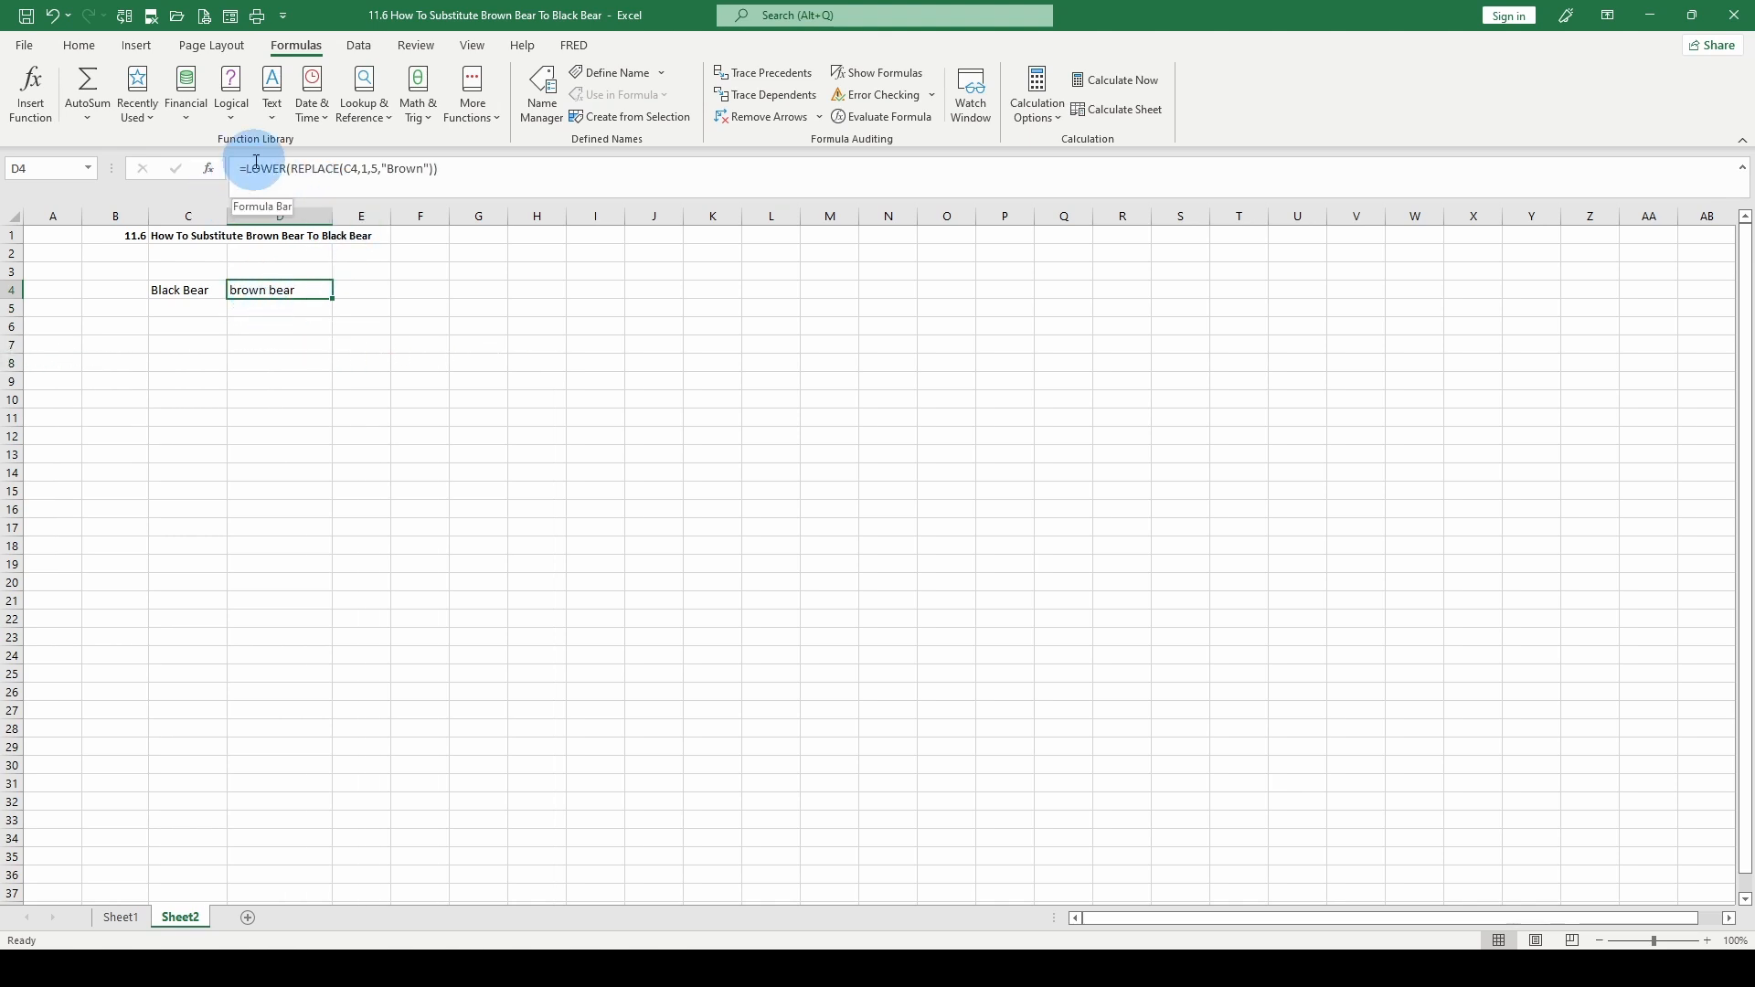
Change the outer function of the formula in D4 to PROPER, keeping the nested REPLACE.
{"action": "left_click_drag", "start_coordinate": [249, 168], "coordinate": [285, 175]}
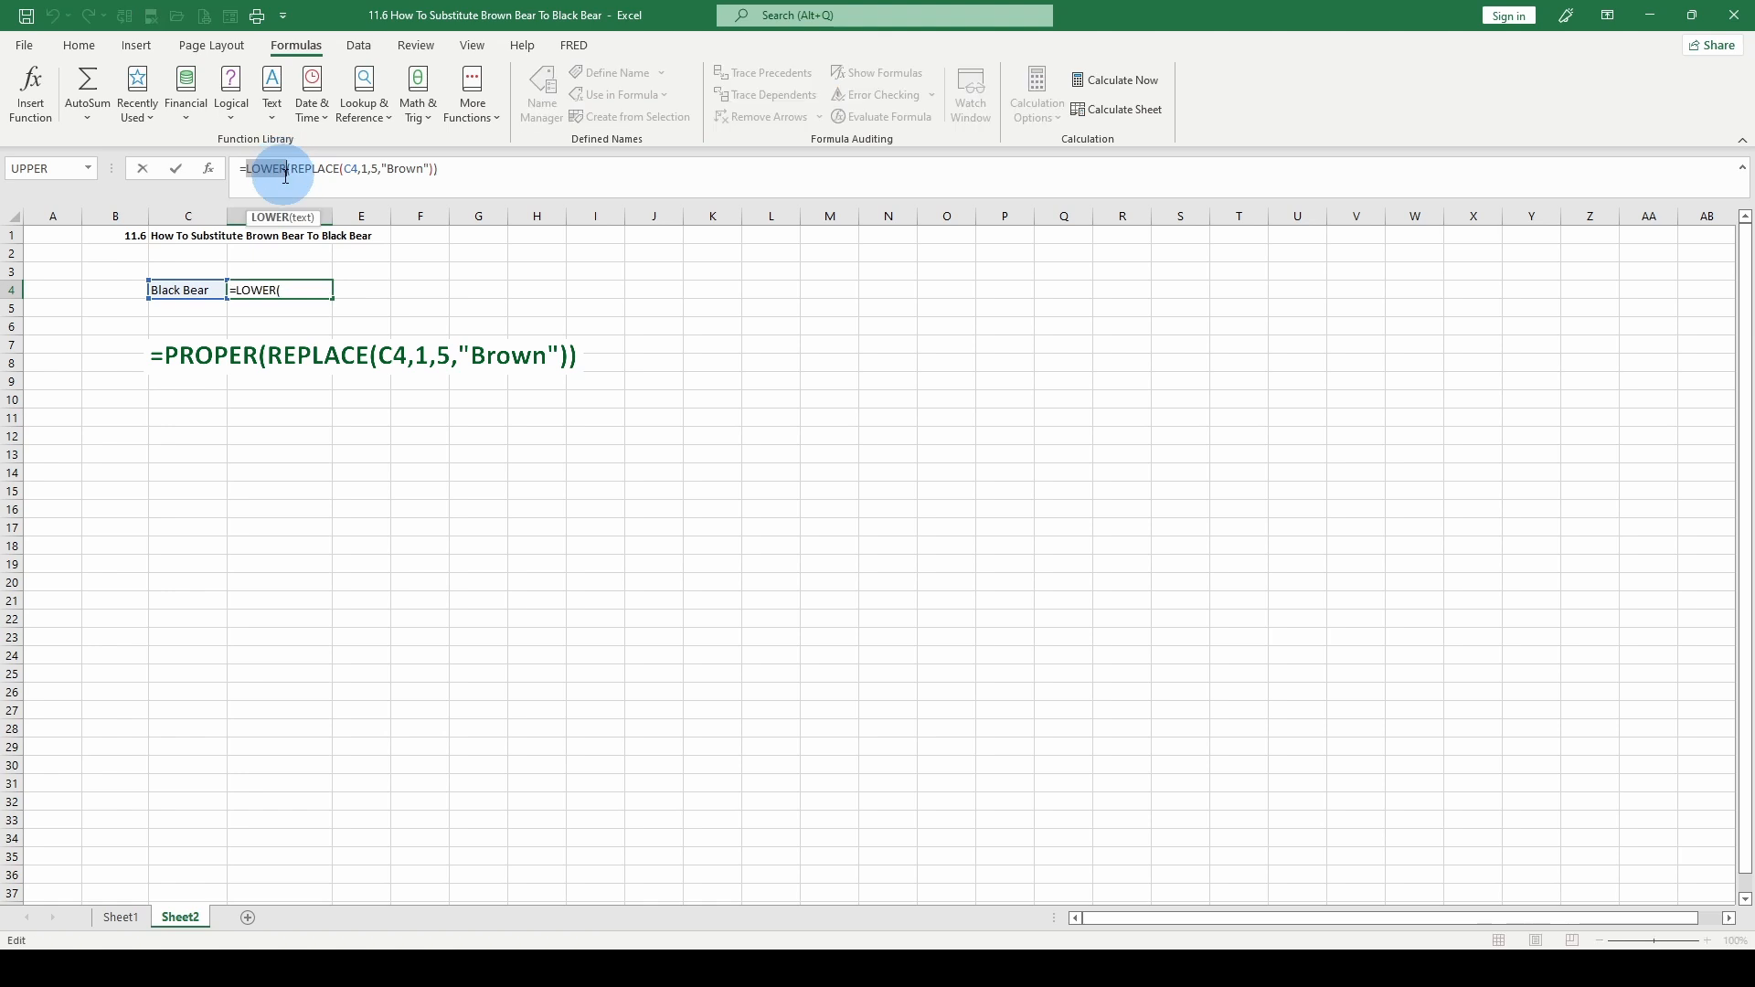
{"action": "type", "text": "PROPER"}
{"action": "key", "text": "Return"}
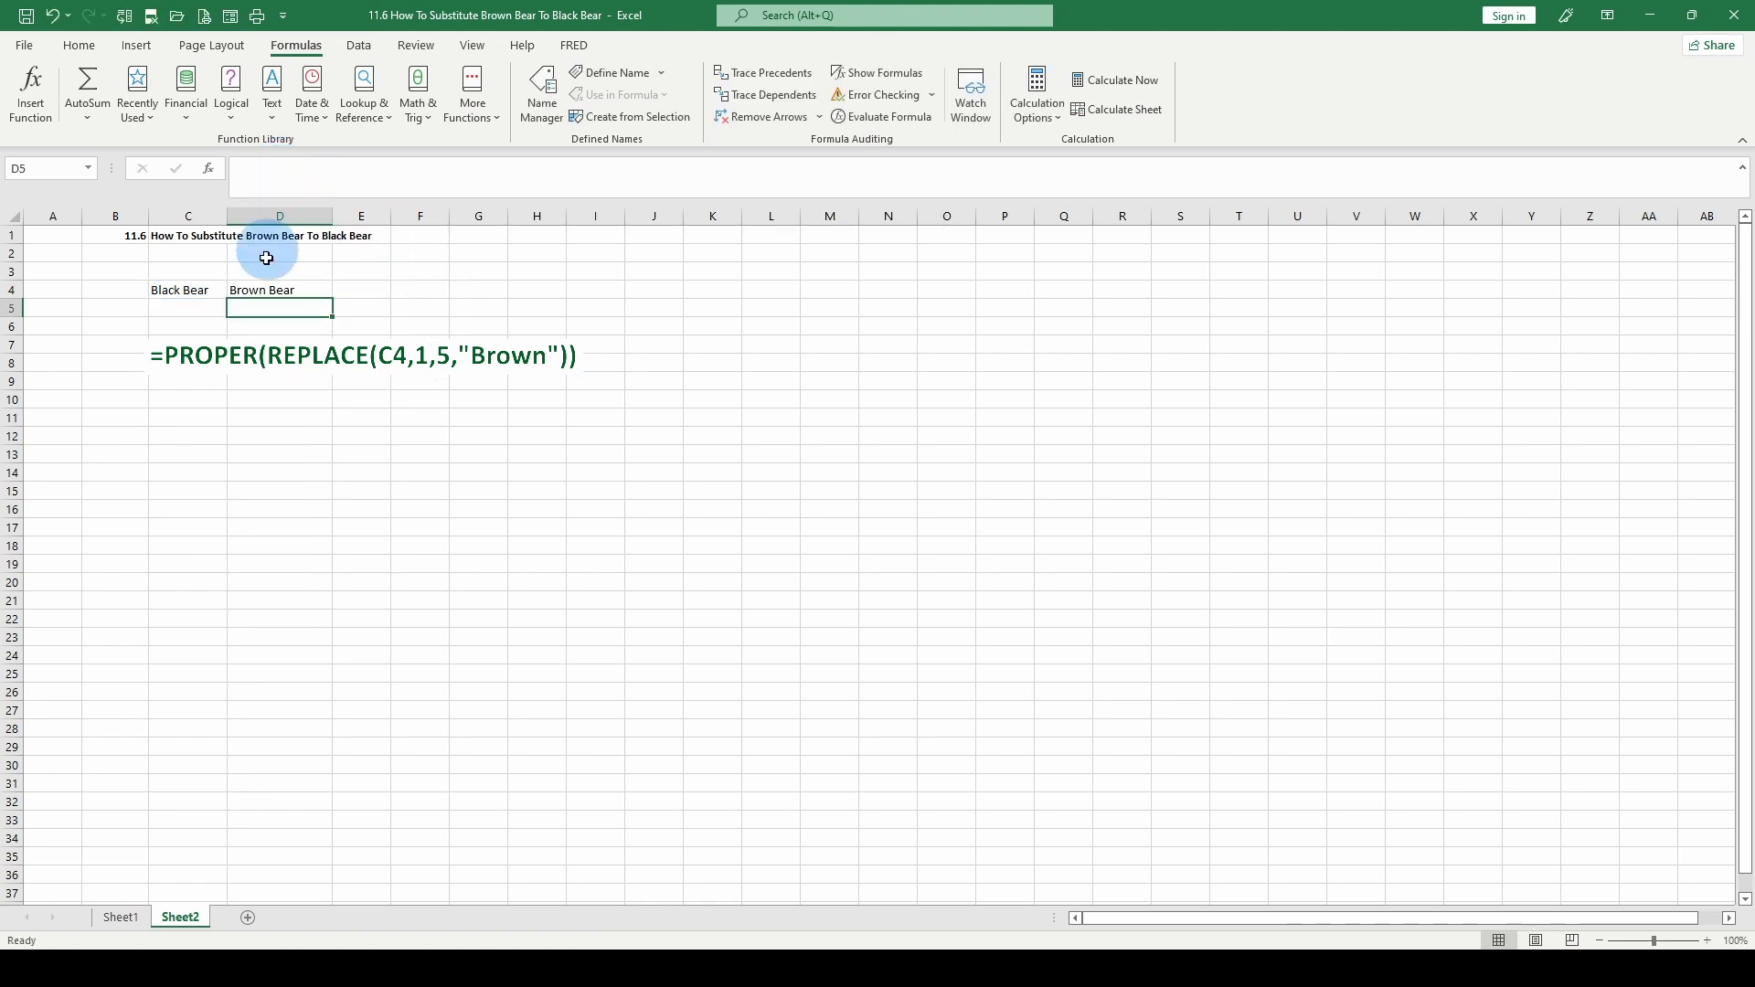
{"action": "left_click", "coordinate": [265, 293]}
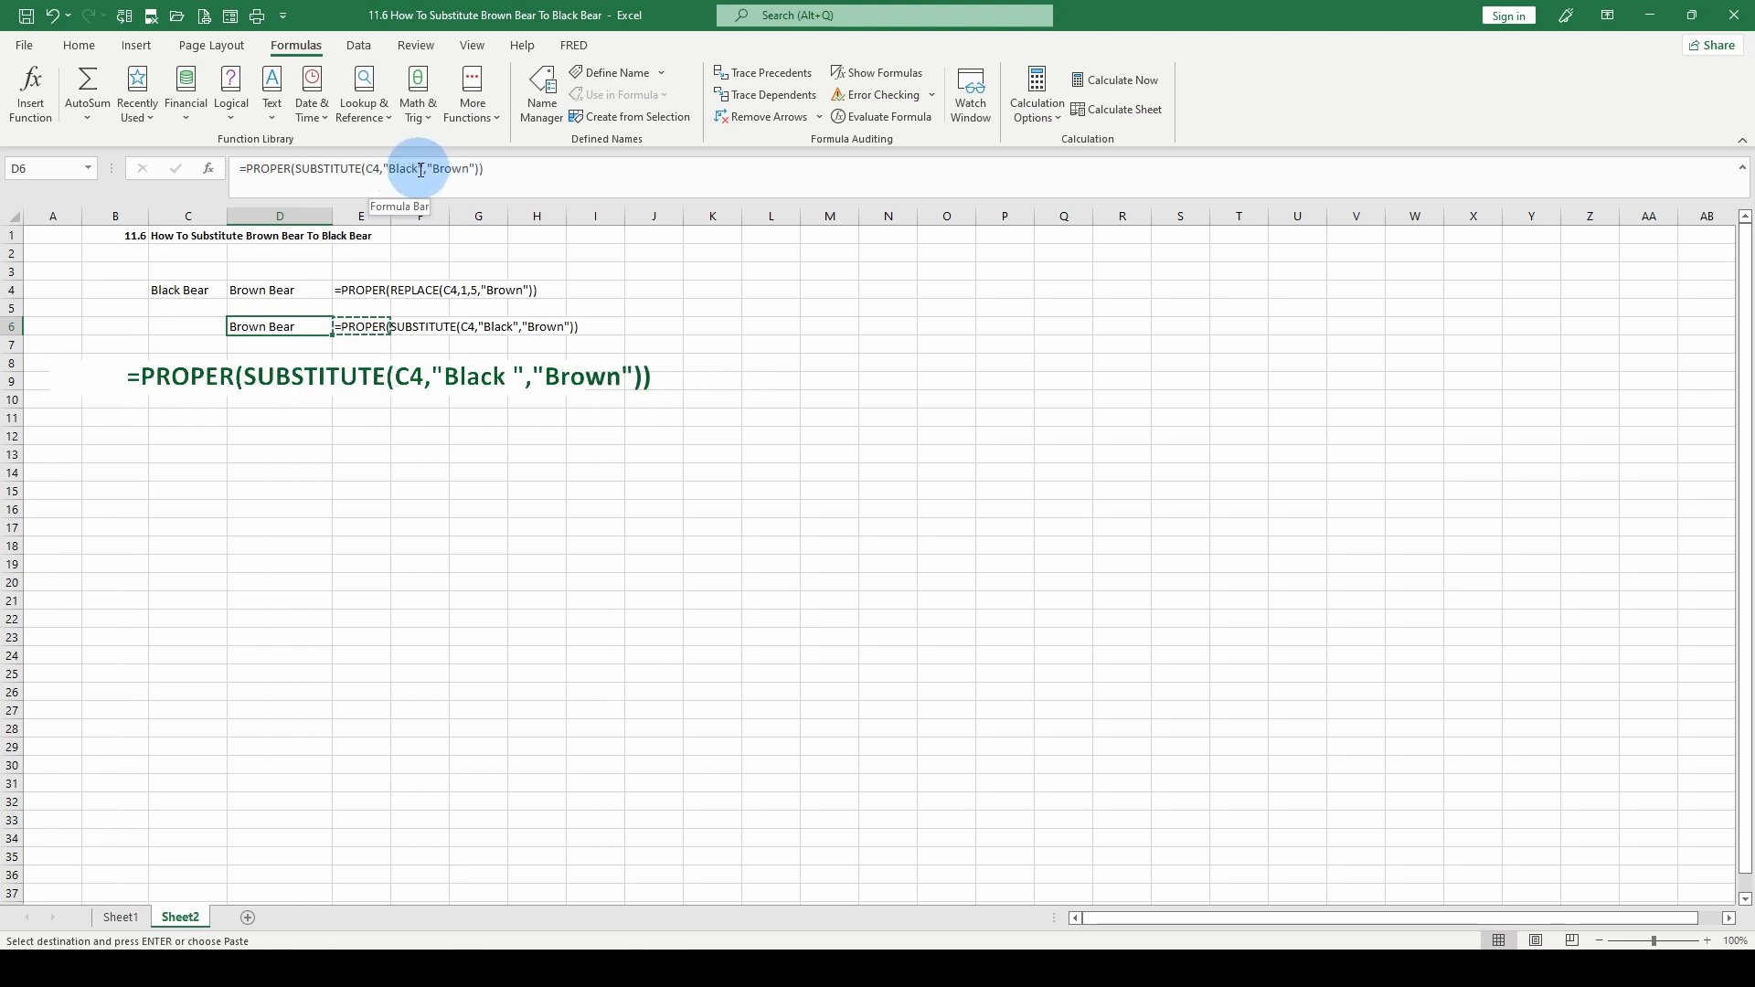
Add a trailing space after "Black" in the old-text argument of the SUBSTITUTE formula in D6.
{"action": "left_click", "coordinate": [440, 168]}
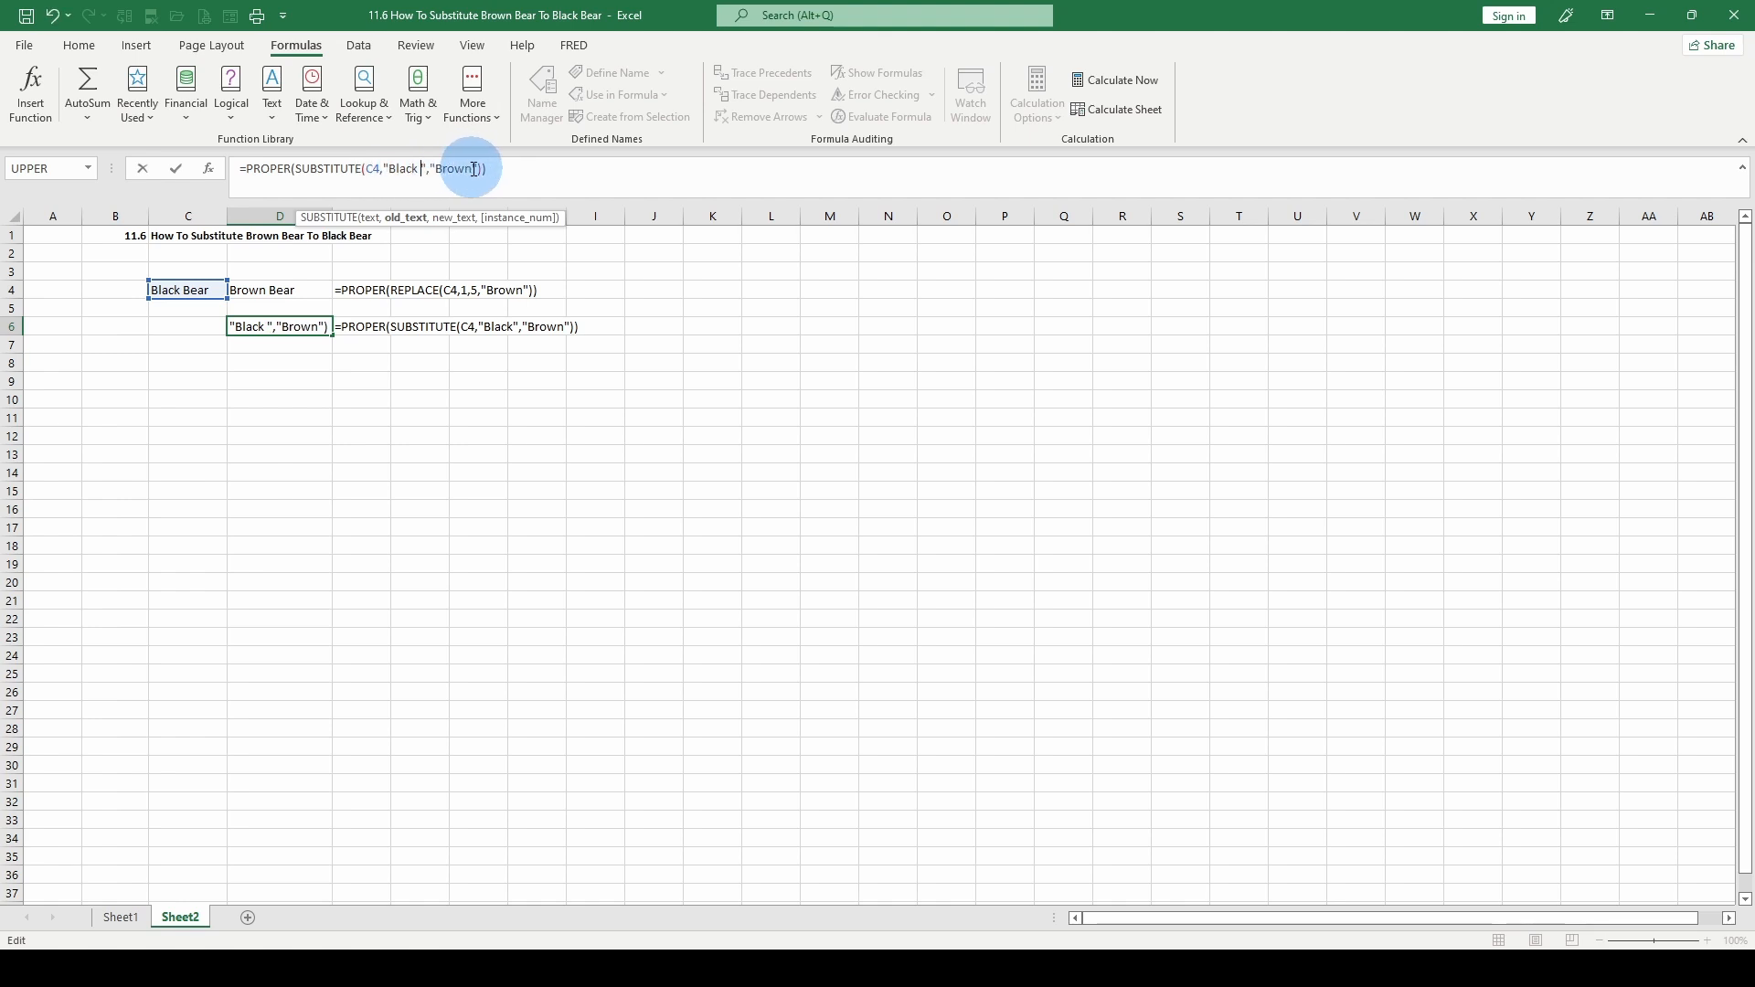
{"action": "key", "text": "Return"}
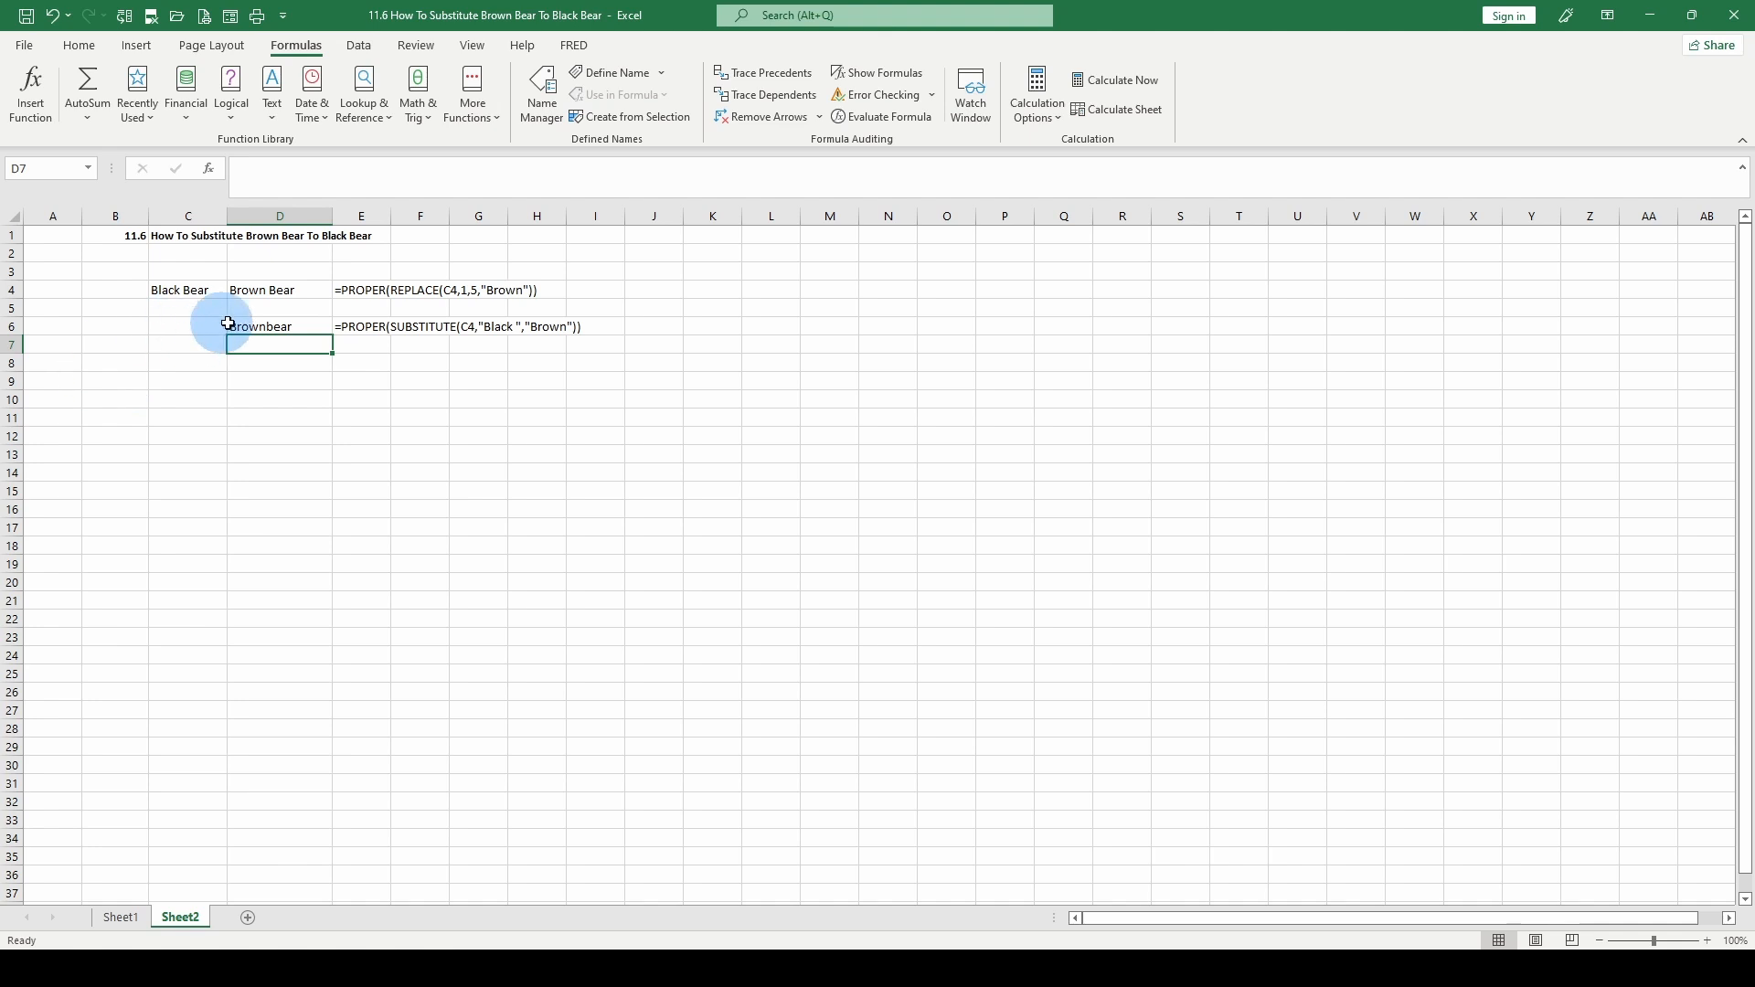
{"action": "left_click", "coordinate": [273, 325]}
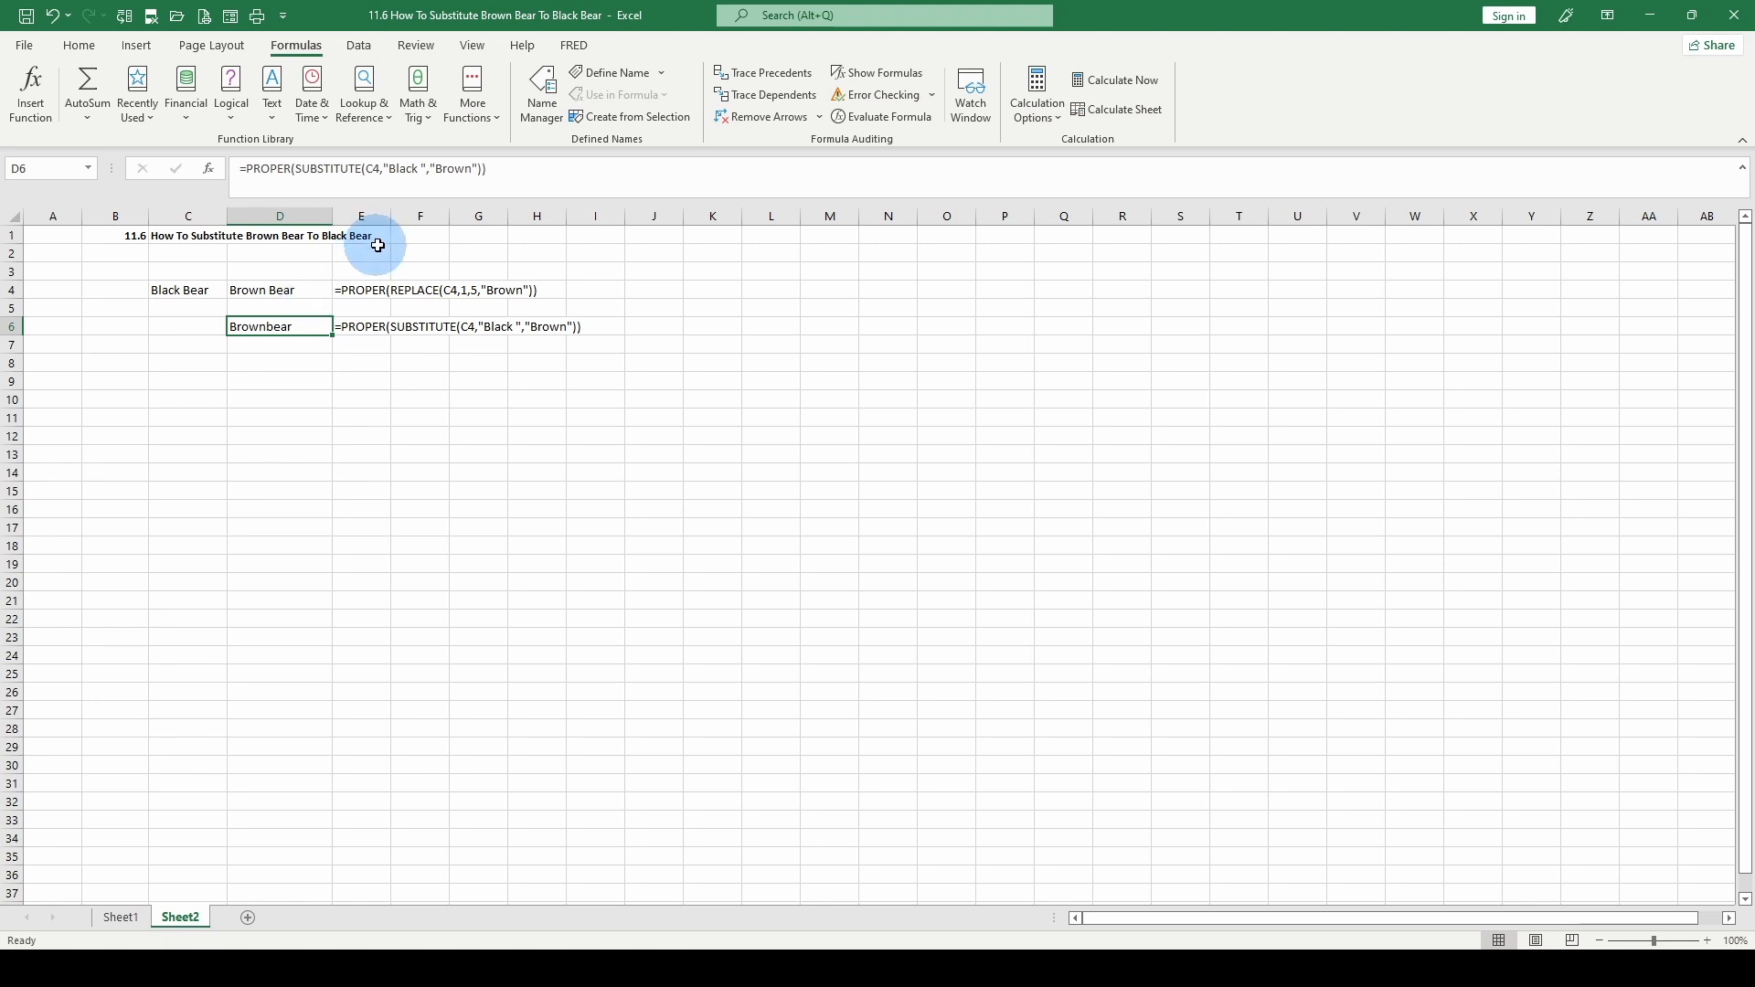
Remove the trailing space from the old-text argument of the SUBSTITUTE formula in D6.
{"action": "left_click", "coordinate": [419, 168]}
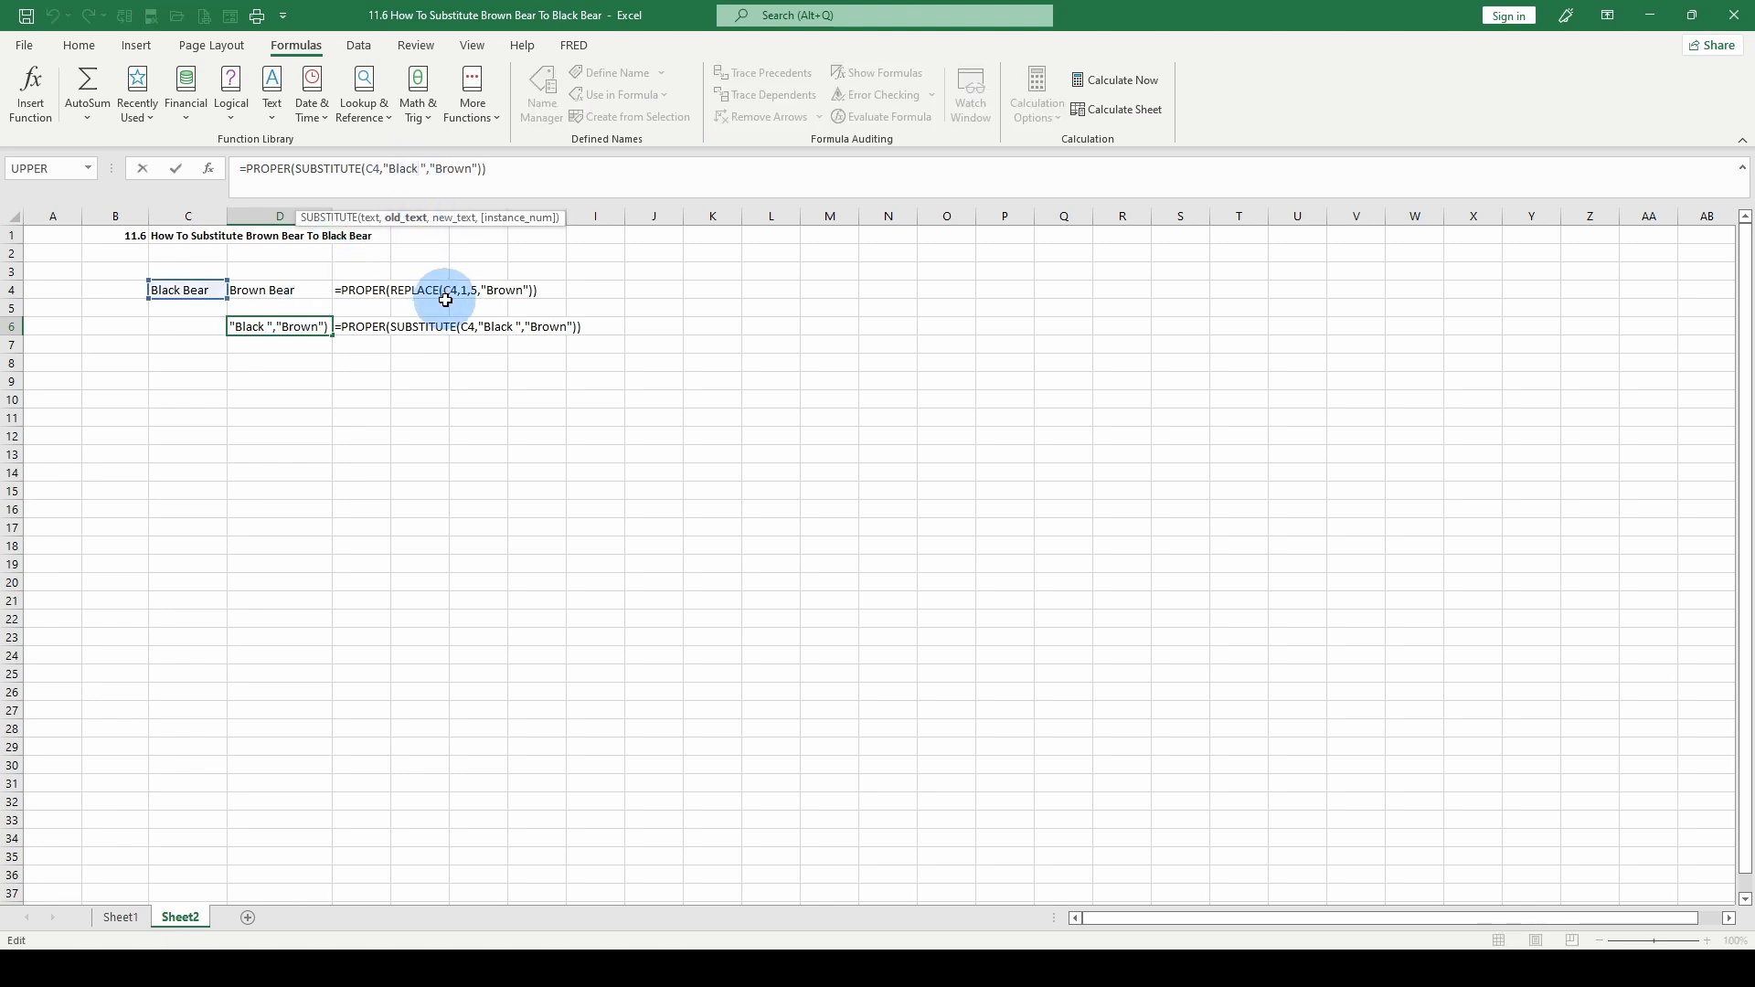
{"action": "key", "text": "Delete"}
{"action": "key", "text": "Tab"}
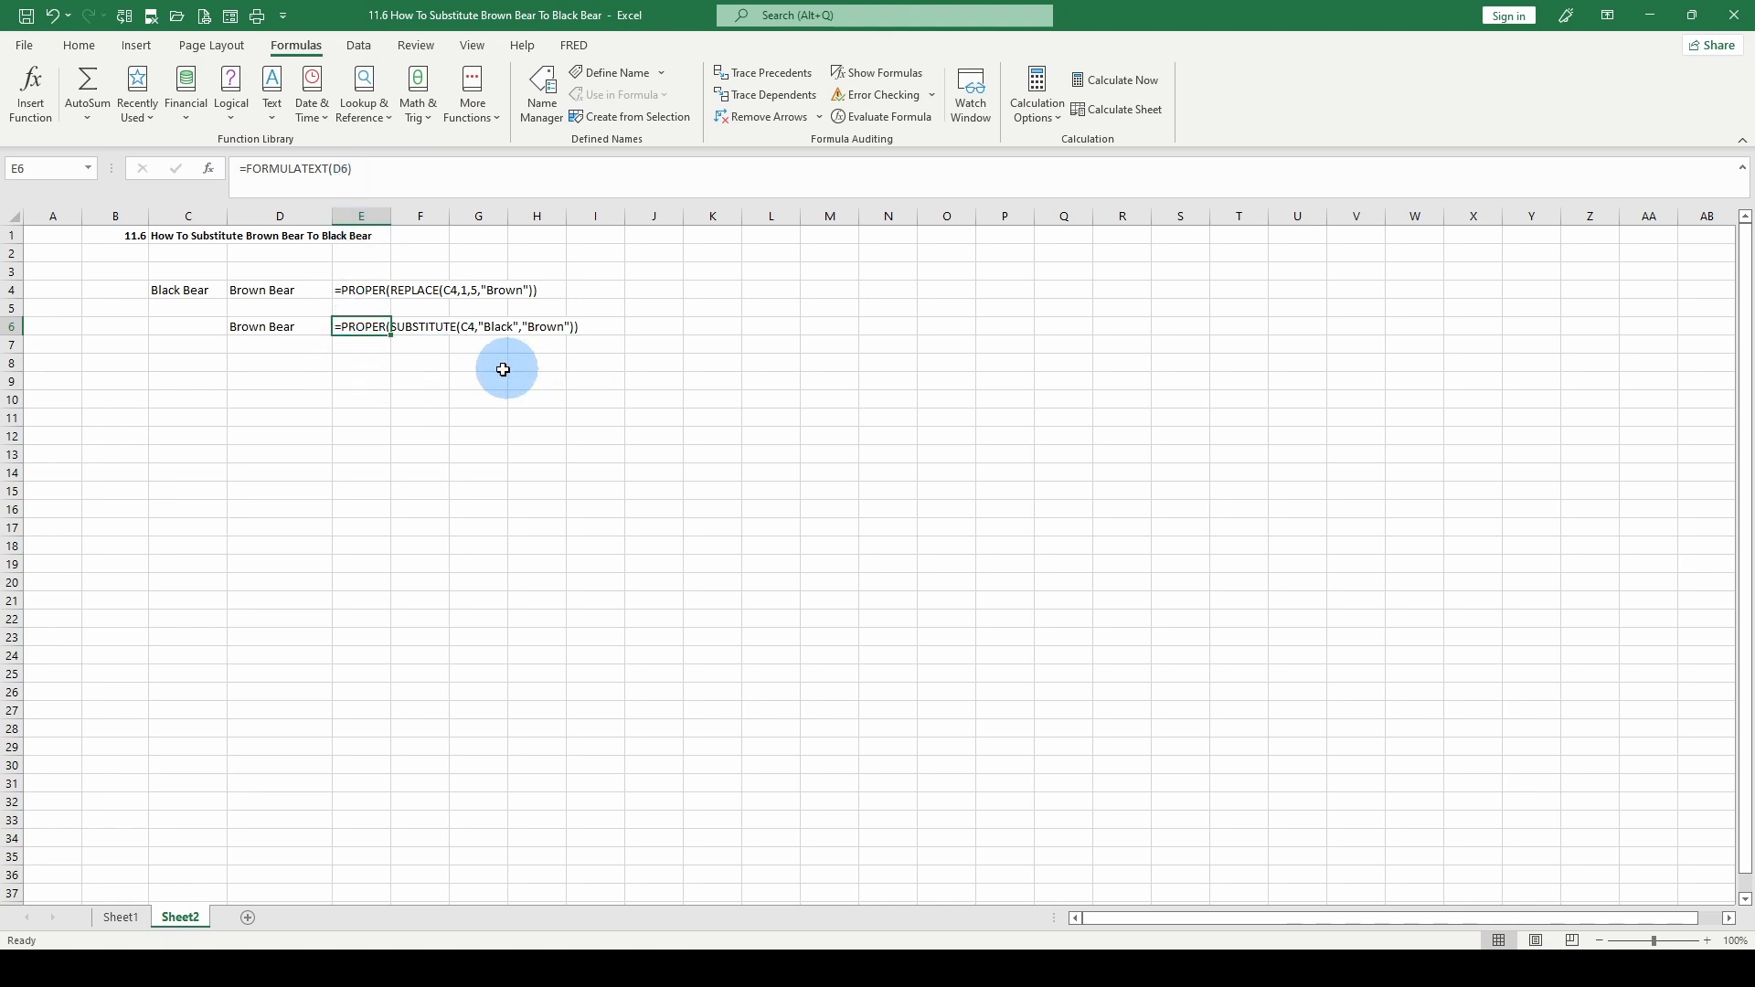
Edit the SUBSTITUTE formula in D6 to use "Black " with a trailing space as old text and "Brown-" as new text.
{"action": "left_click", "coordinate": [283, 329]}
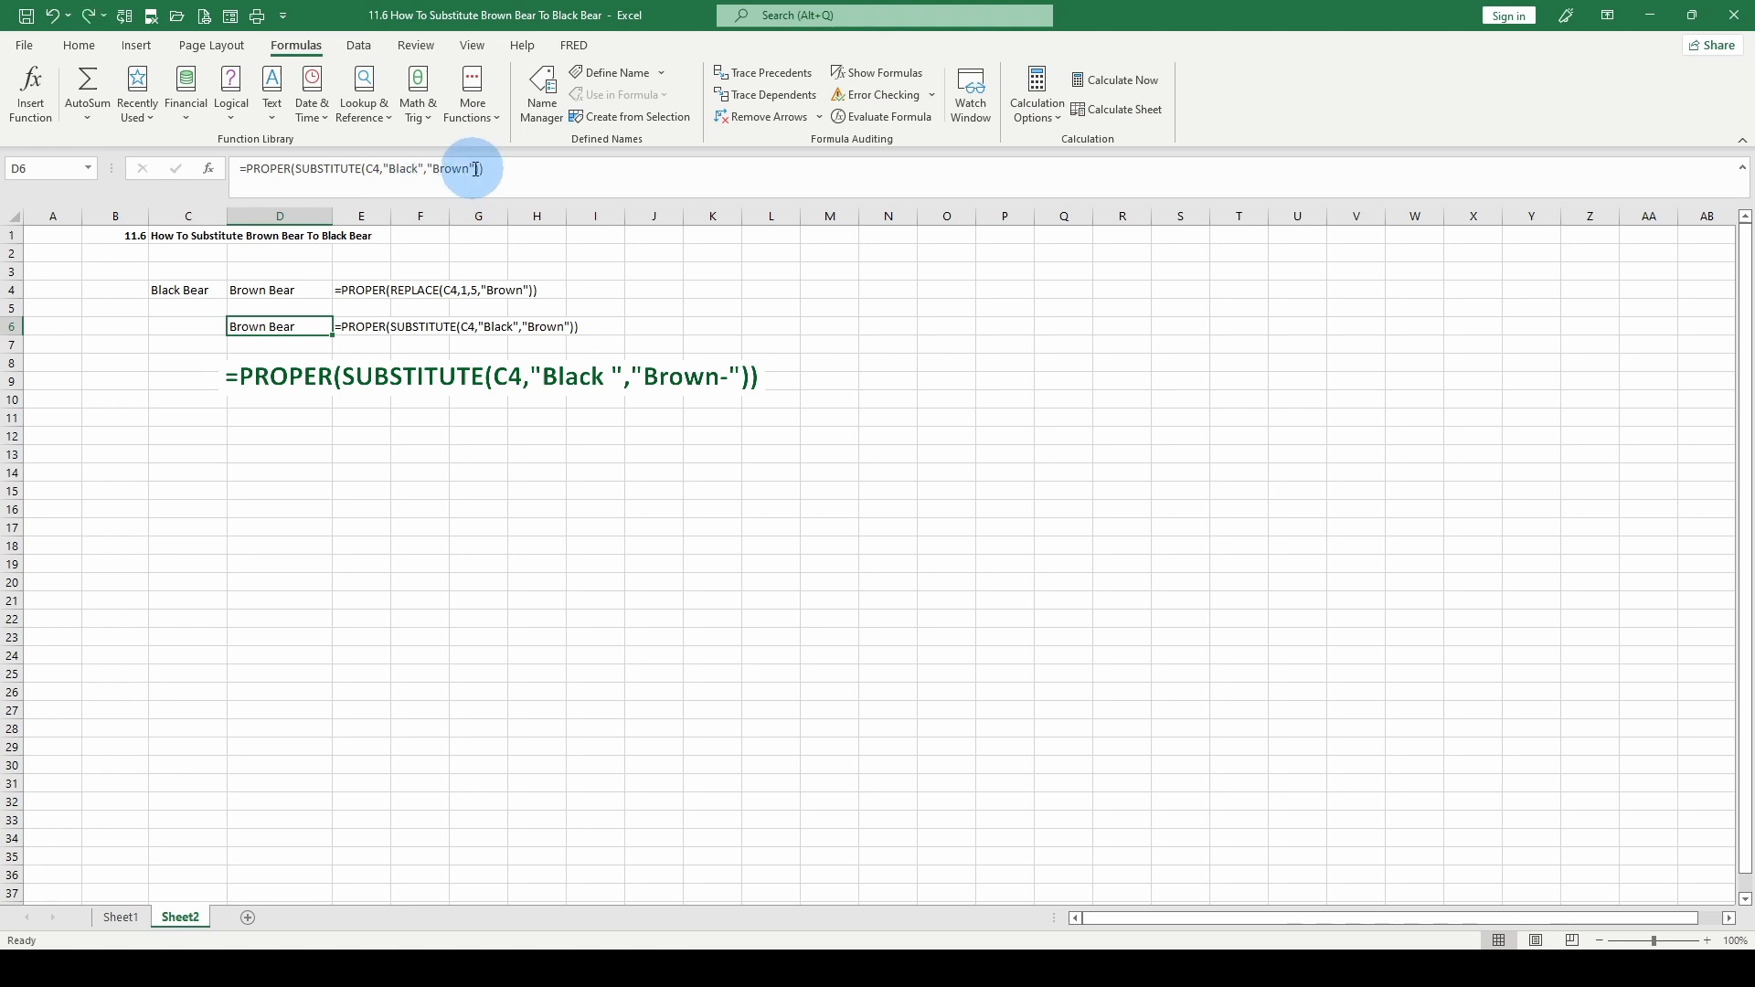
{"action": "left_click", "coordinate": [475, 169]}
{"action": "type", "text": "-"}
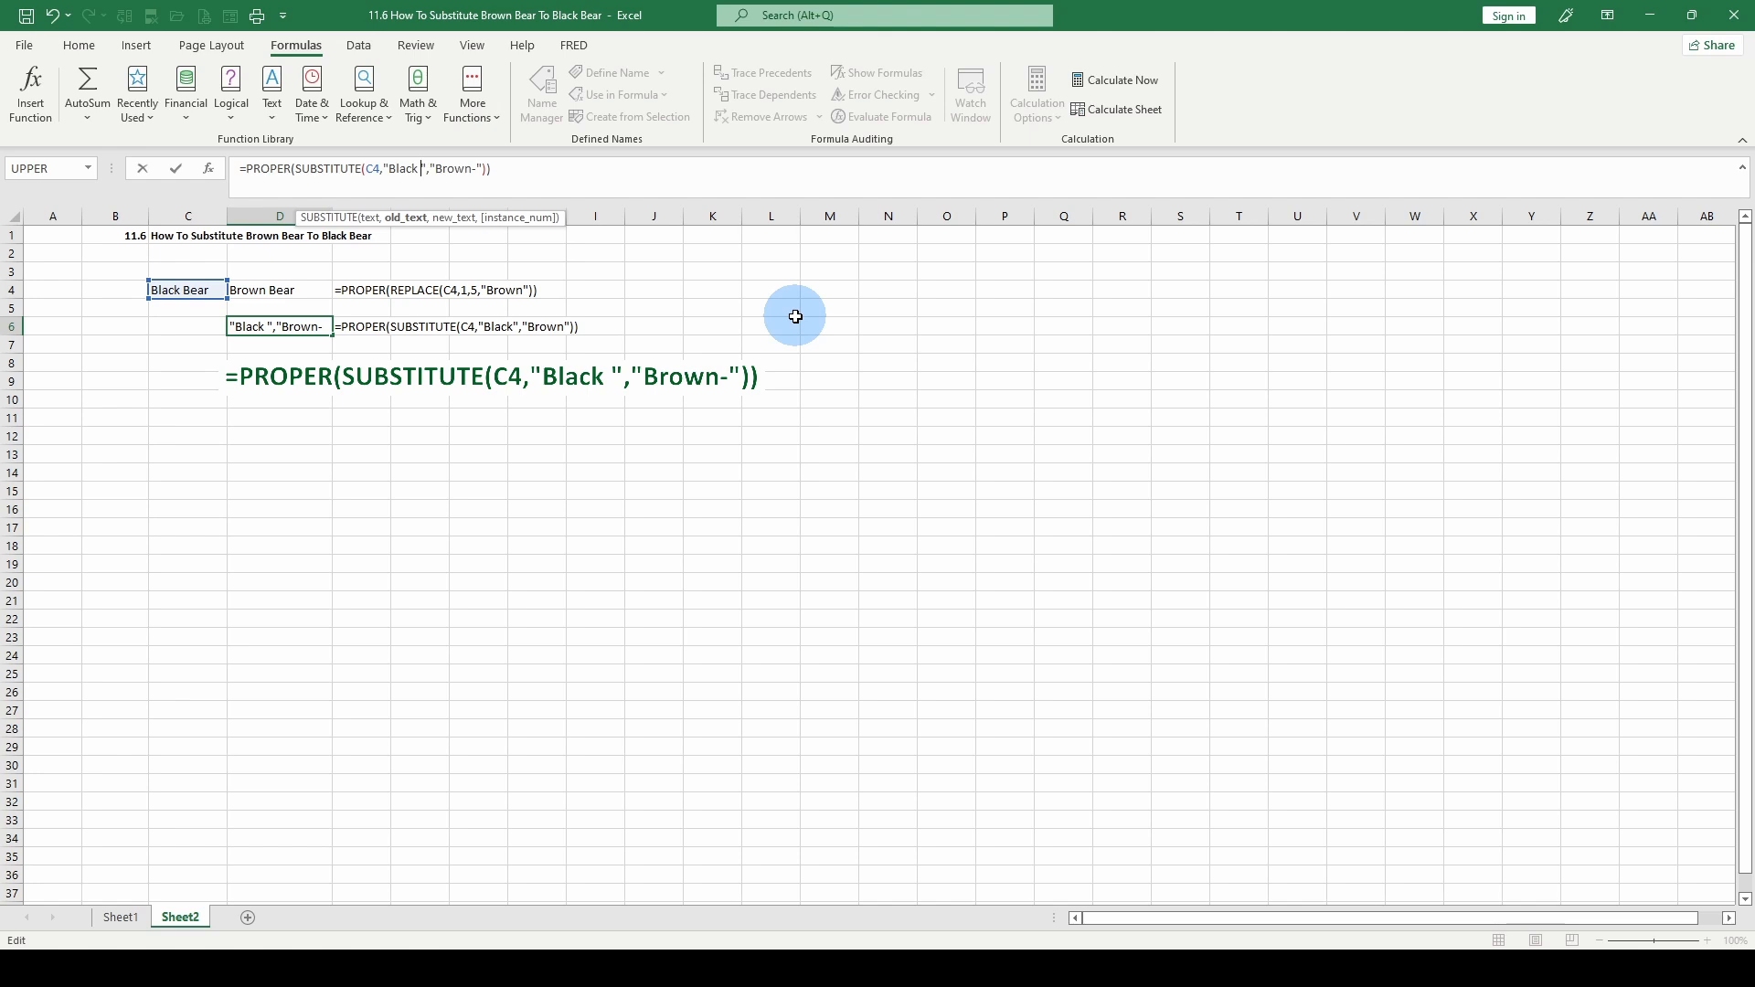
{"action": "key", "text": "Return"}
{"action": "left_click", "coordinate": [278, 324]}
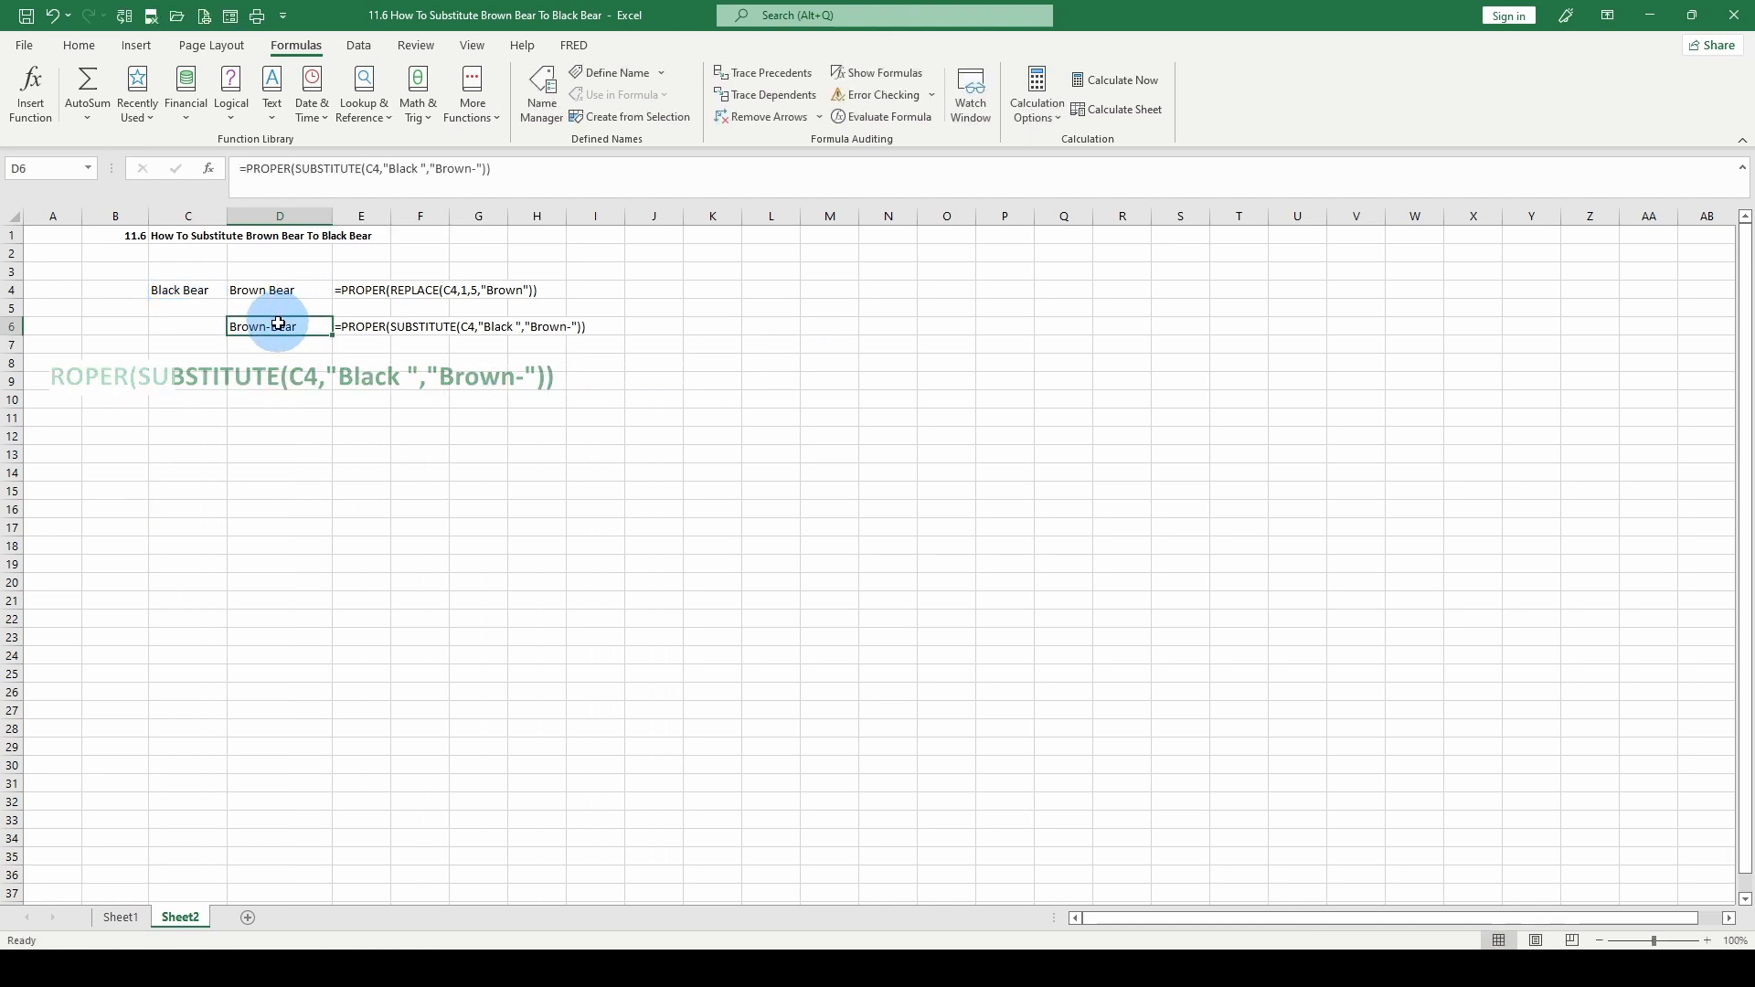